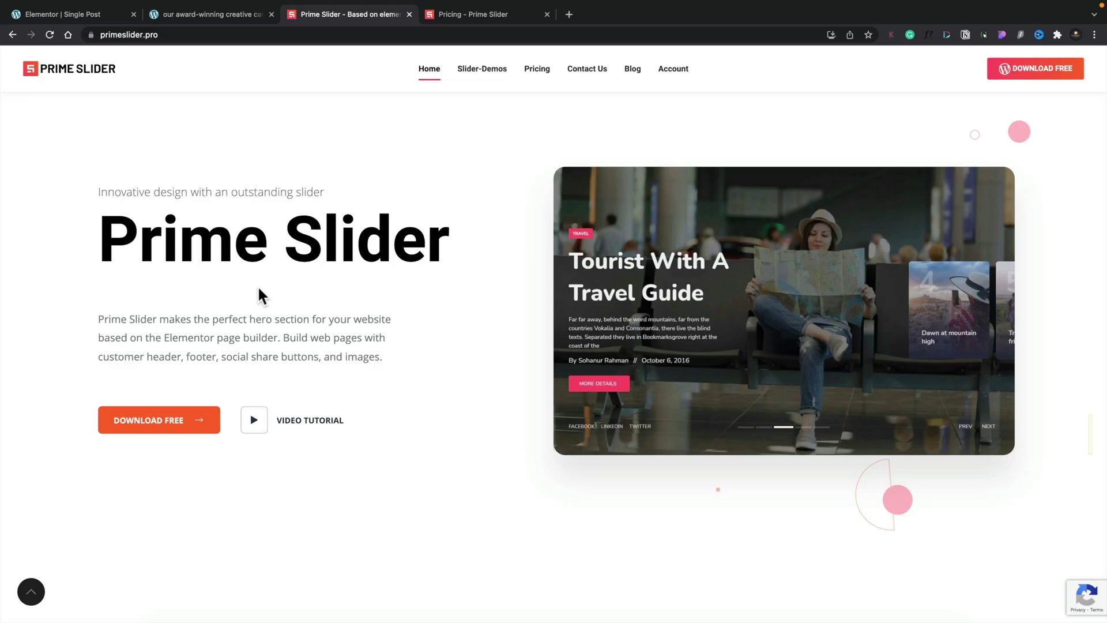
- Look through the free Prime Slider widgets on the plugin's homepage
{"action": "scroll", "coordinate": [397, 369], "scroll_direction": "down", "scroll_amount": 5}
{"action": "scroll", "coordinate": [397, 368], "scroll_direction": "down", "scroll_amount": 10}
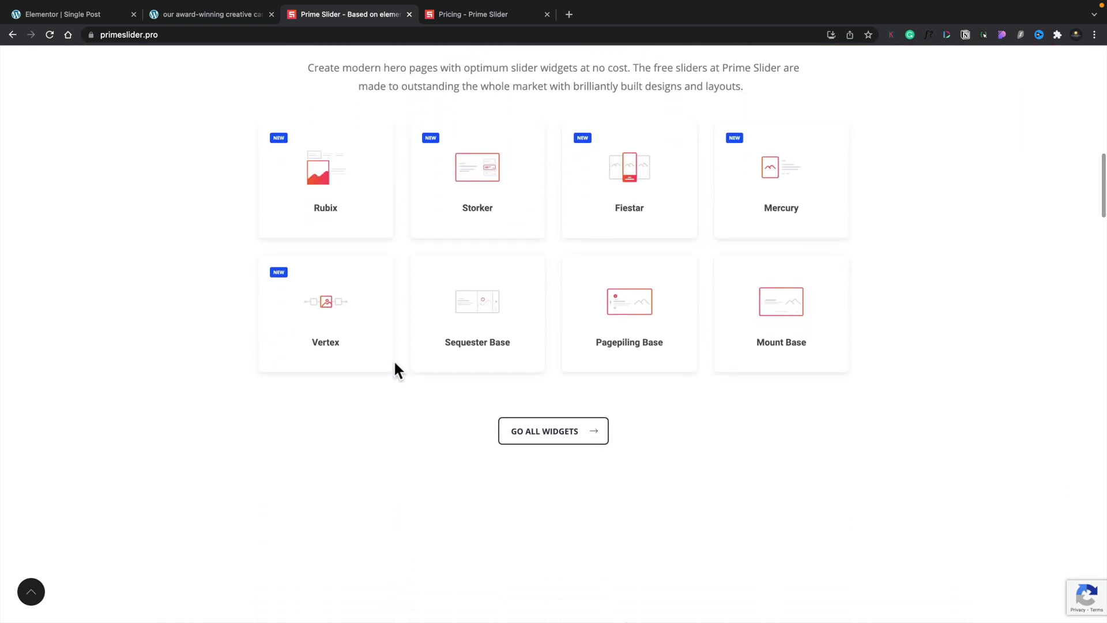
{"action": "scroll", "coordinate": [465, 109], "scroll_direction": "up", "scroll_amount": 4}
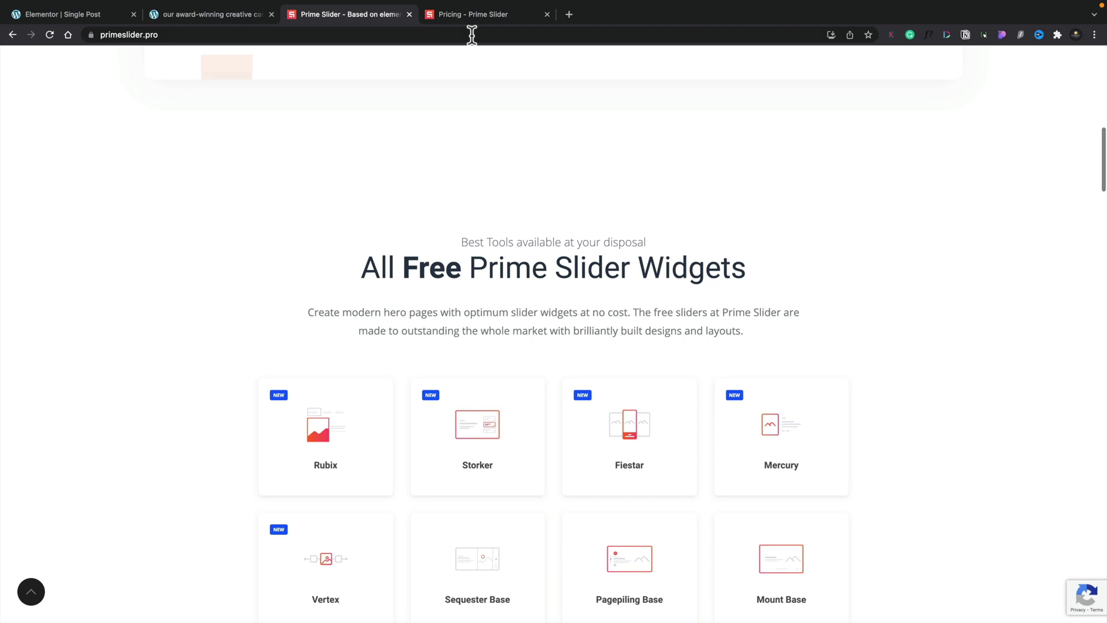
- Check the lifetime plans on the Prime Slider pricing page and examine the Free versus Pro feature comparison
{"action": "left_click", "coordinate": [472, 16]}
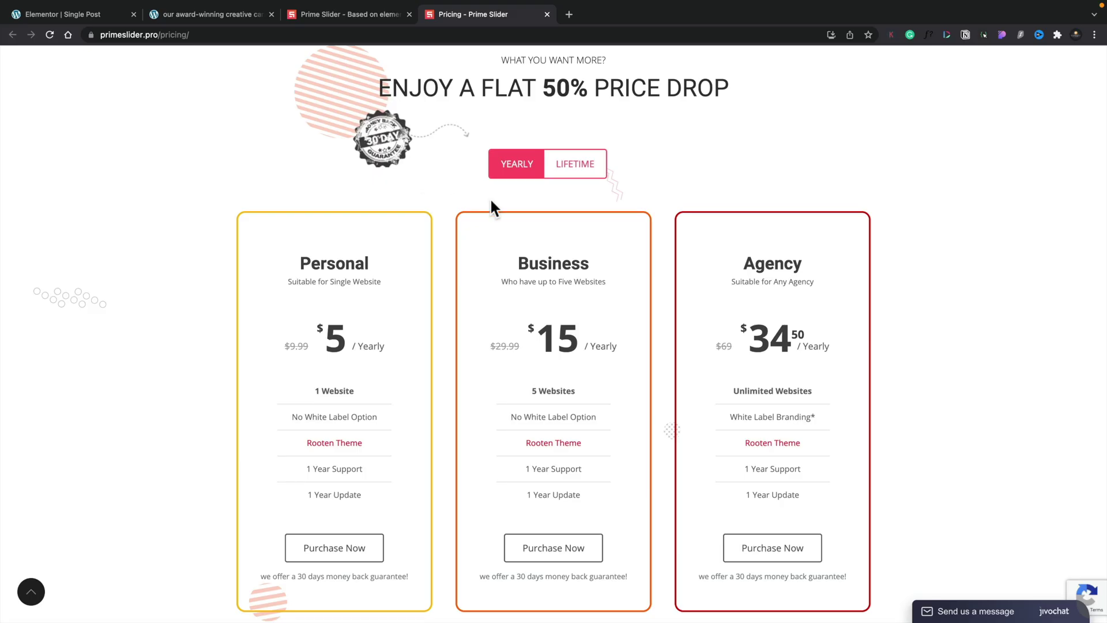
{"action": "left_click", "coordinate": [562, 172]}
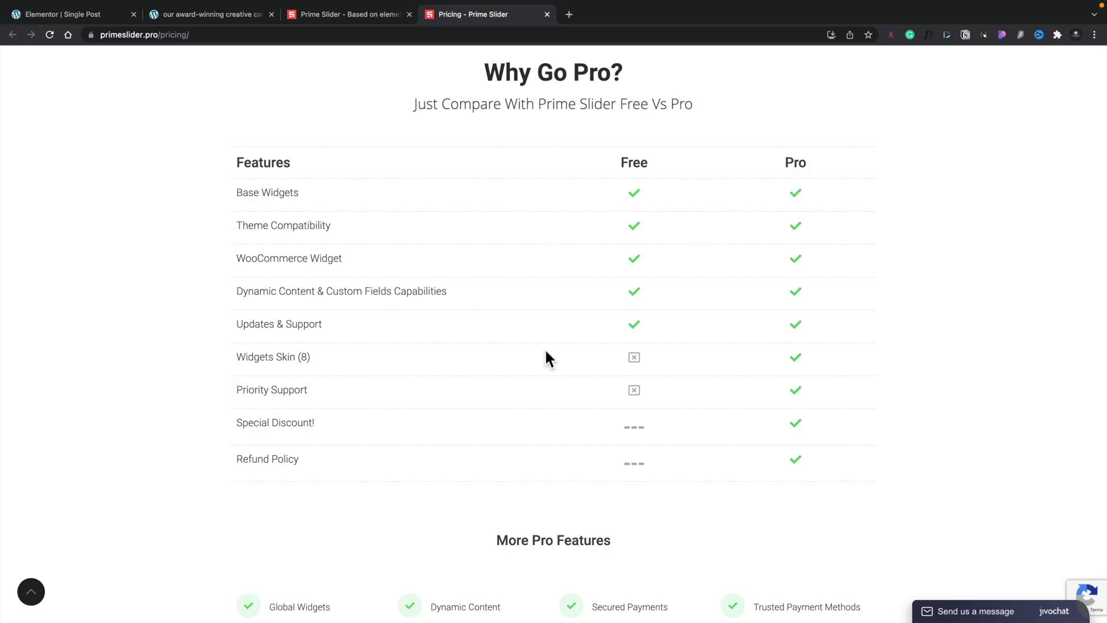
{"action": "scroll", "coordinate": [546, 351], "scroll_direction": "down", "scroll_amount": 3}
{"action": "scroll", "coordinate": [546, 350], "scroll_direction": "down", "scroll_amount": 1}
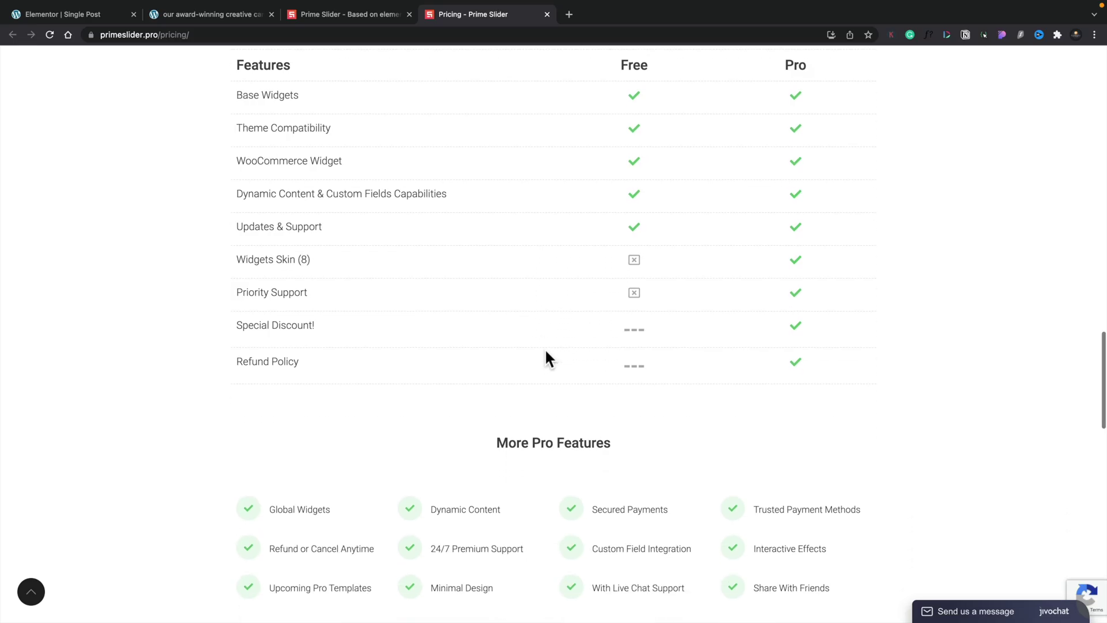
- Preview the finished hero slider on the live post page by advancing through its slides, and view the post content below
{"action": "left_click_drag", "start_coordinate": [500, 500], "coordinate": [431, 500]}
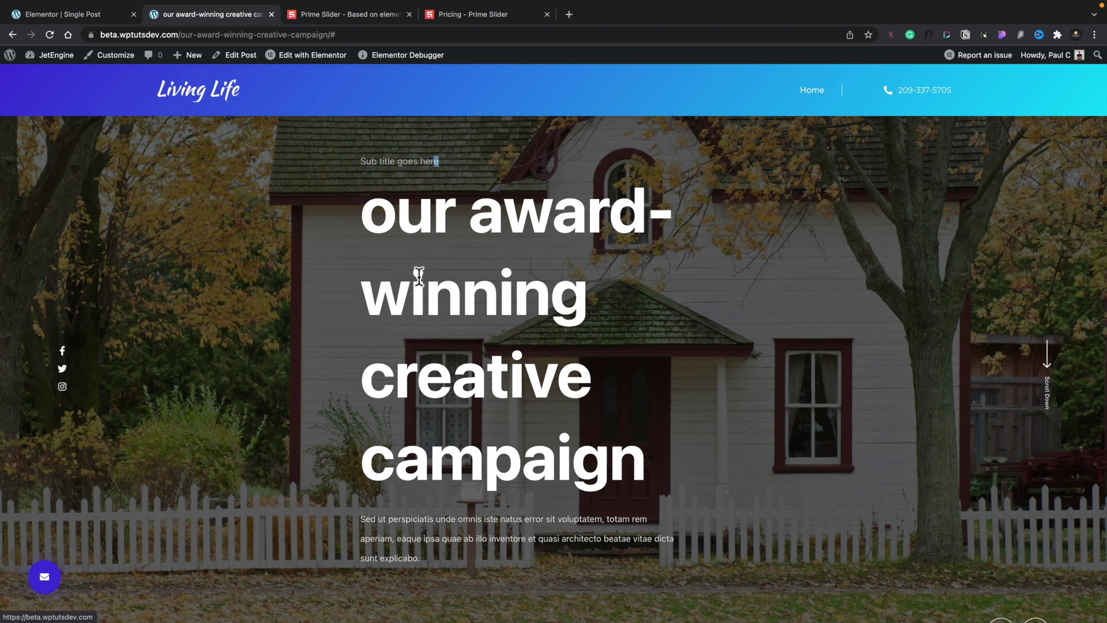
{"action": "scroll", "coordinate": [419, 275], "scroll_direction": "down", "scroll_amount": 2}
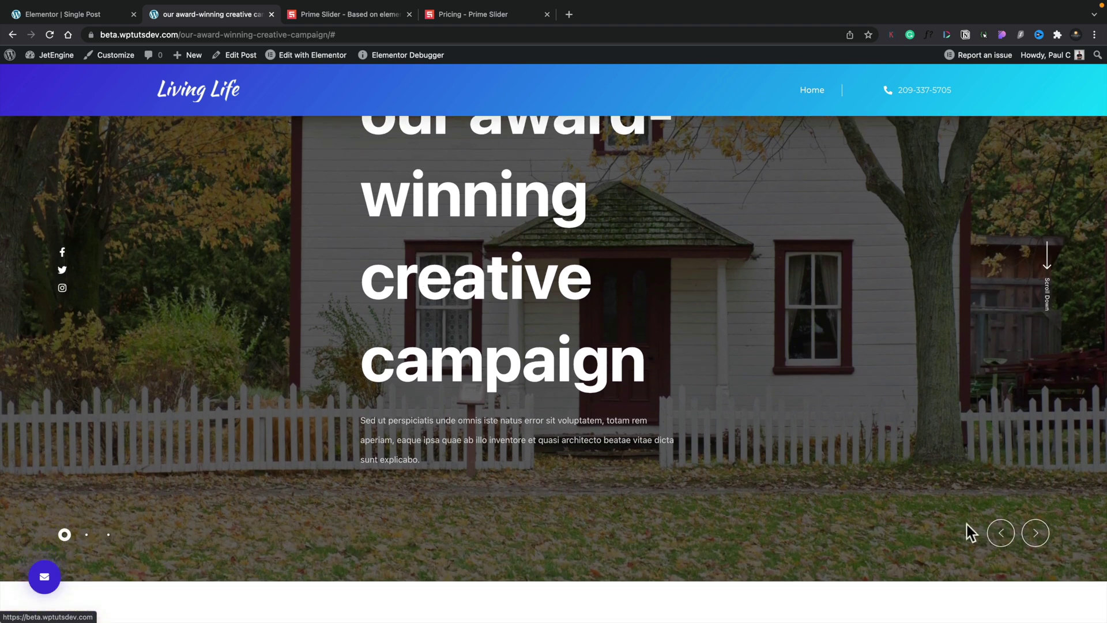
{"action": "left_click", "coordinate": [1038, 535]}
{"action": "left_click", "coordinate": [1040, 542]}
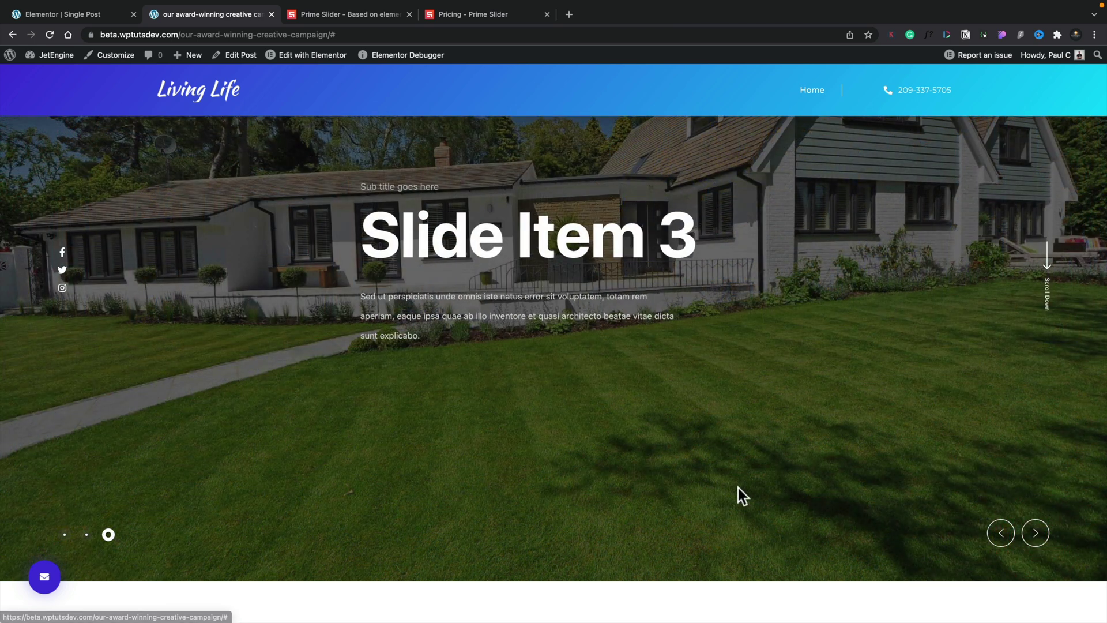
{"action": "scroll", "coordinate": [742, 496], "scroll_direction": "down", "scroll_amount": 5}
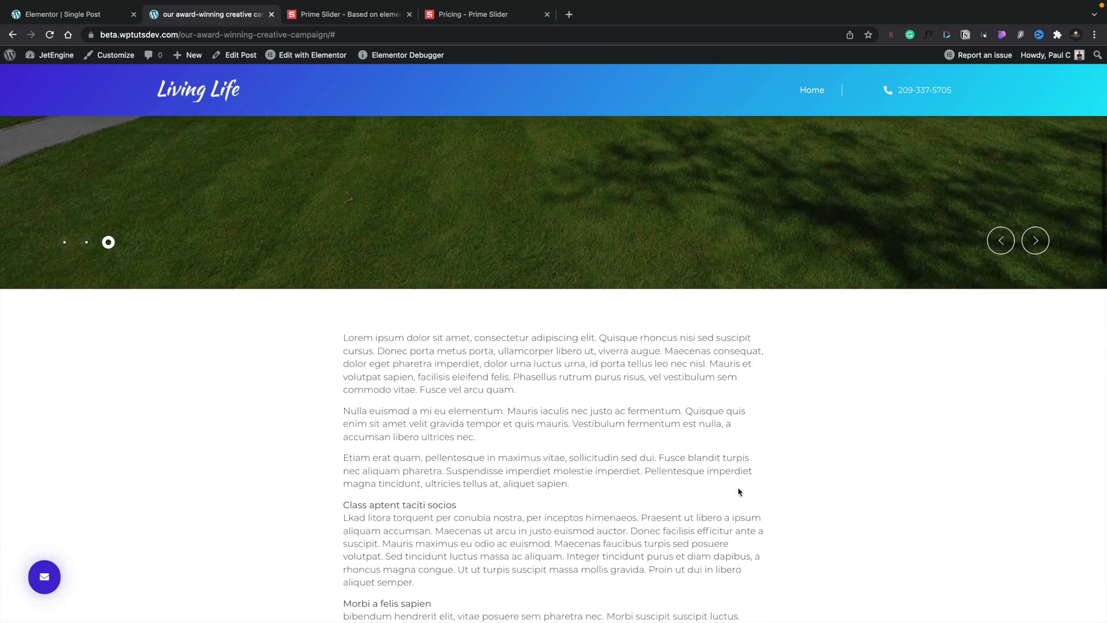
{"action": "scroll", "coordinate": [739, 491], "scroll_direction": "up", "scroll_amount": 5}
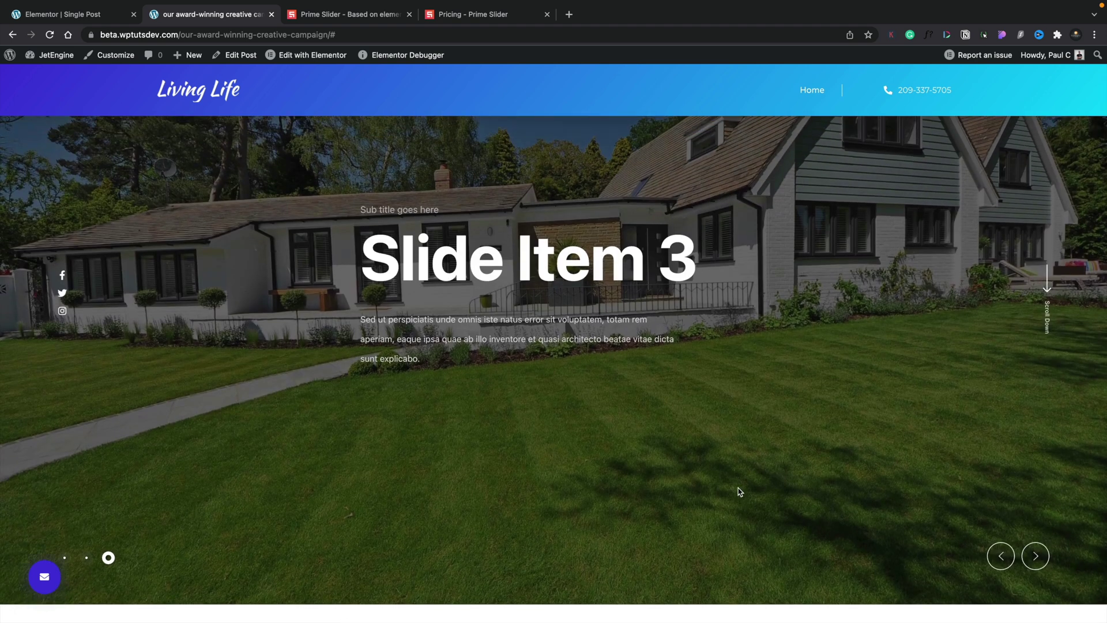
- In the Elementor editor, find the General widget with a search for "slider" and add it to the empty container above the post content
{"action": "left_click", "coordinate": [96, 16]}
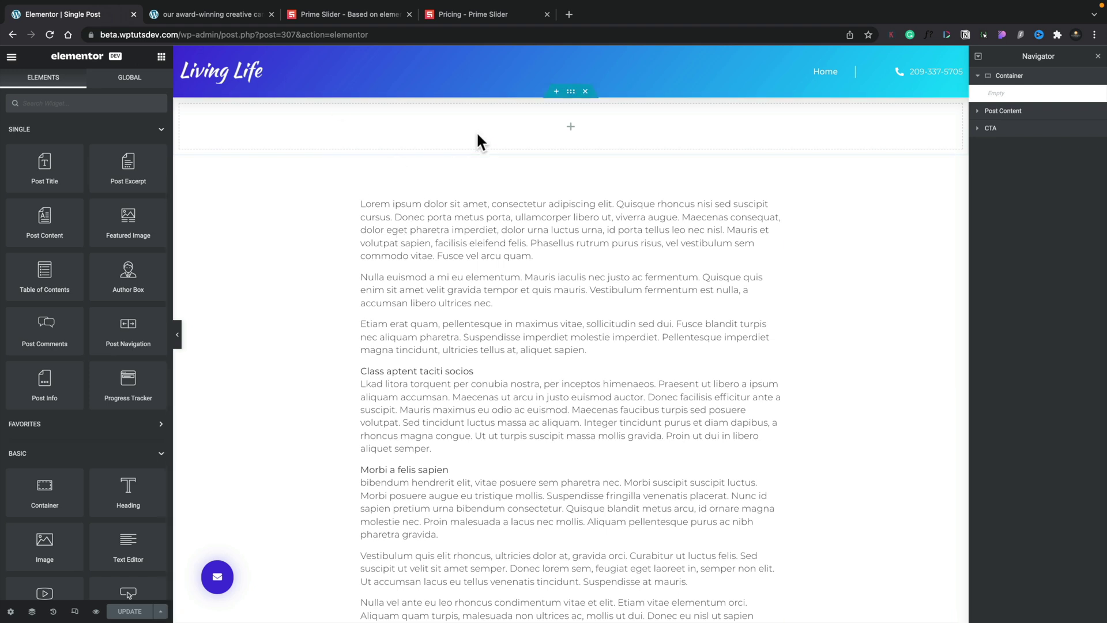
{"action": "left_click", "coordinate": [91, 104]}
{"action": "type", "text": "slider"}
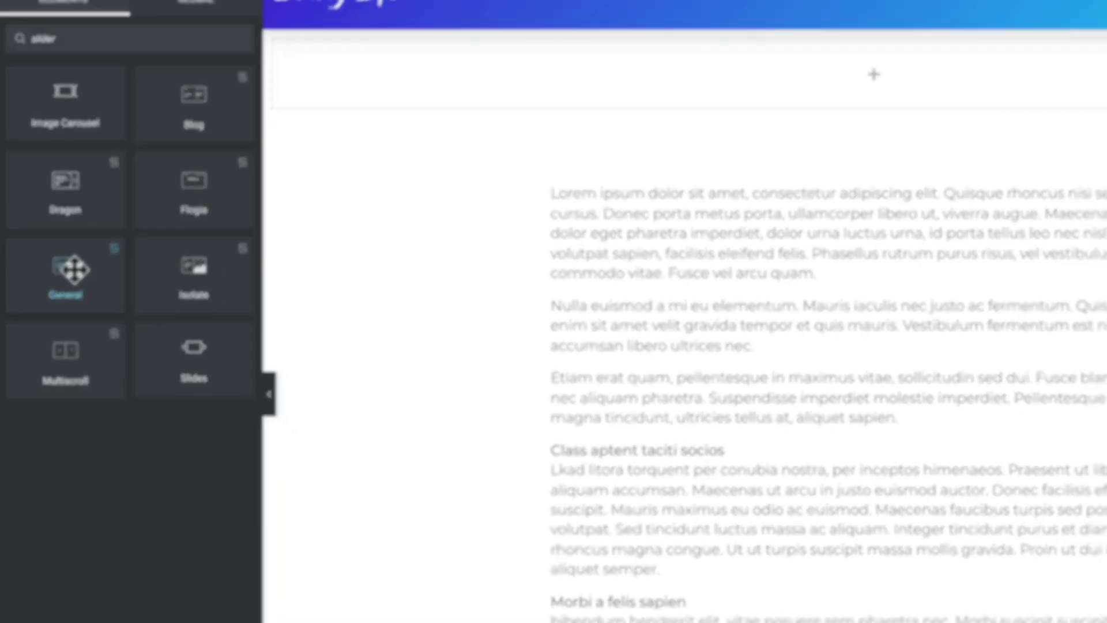
{"action": "left_click_drag", "start_coordinate": [86, 267], "coordinate": [839, 54]}
{"action": "left_click_drag", "start_coordinate": [507, 118], "coordinate": [503, 119]}
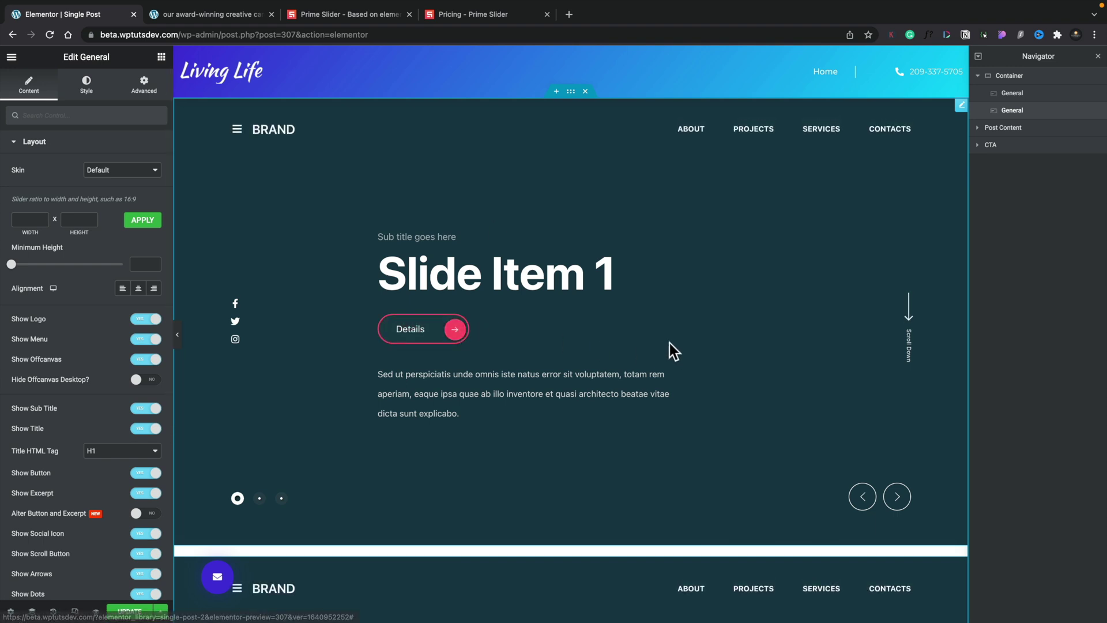
- Delete the duplicate General slider widget so that the top container holds only one
{"action": "scroll", "coordinate": [842, 340], "scroll_direction": "down", "scroll_amount": 5}
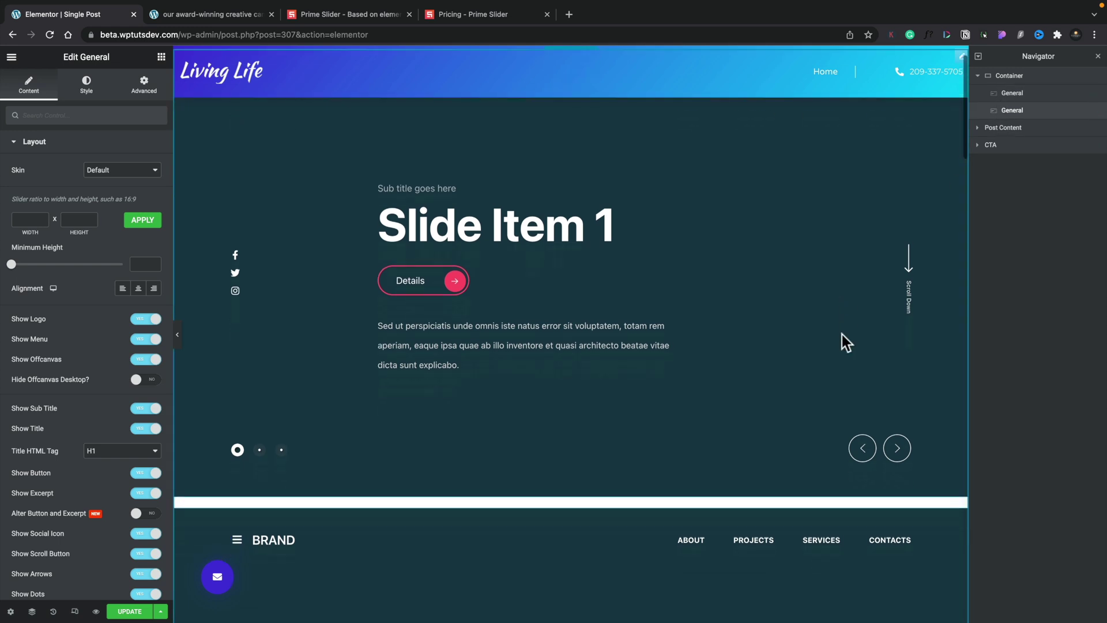
{"action": "scroll", "coordinate": [843, 341], "scroll_direction": "up", "scroll_amount": 4}
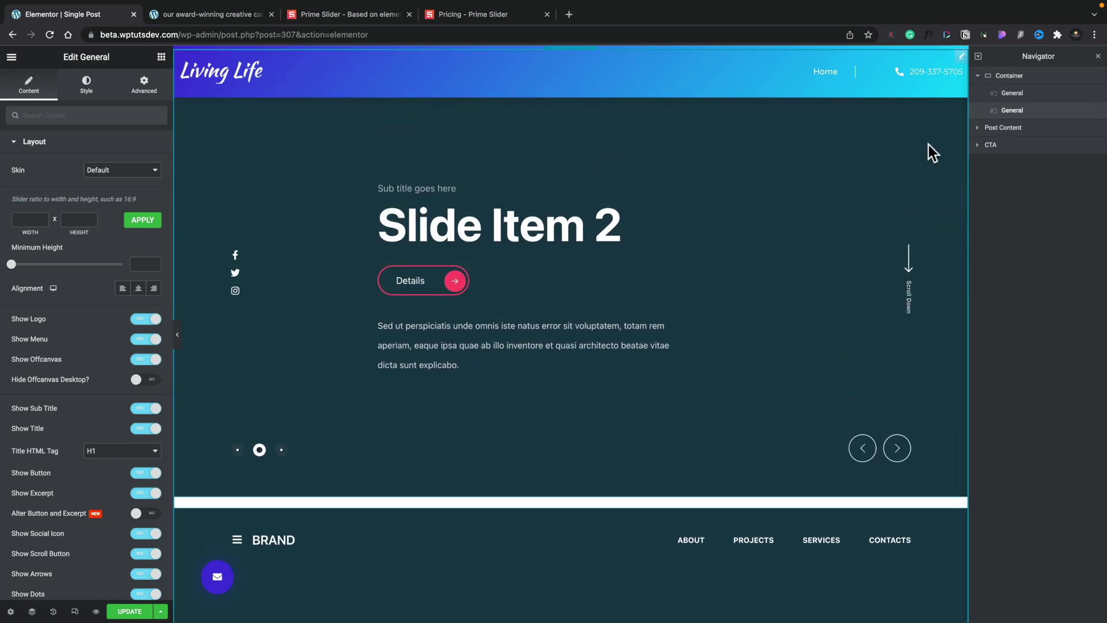
{"action": "scroll", "coordinate": [932, 153], "scroll_direction": "up", "scroll_amount": 1}
{"action": "left_click", "coordinate": [957, 107]}
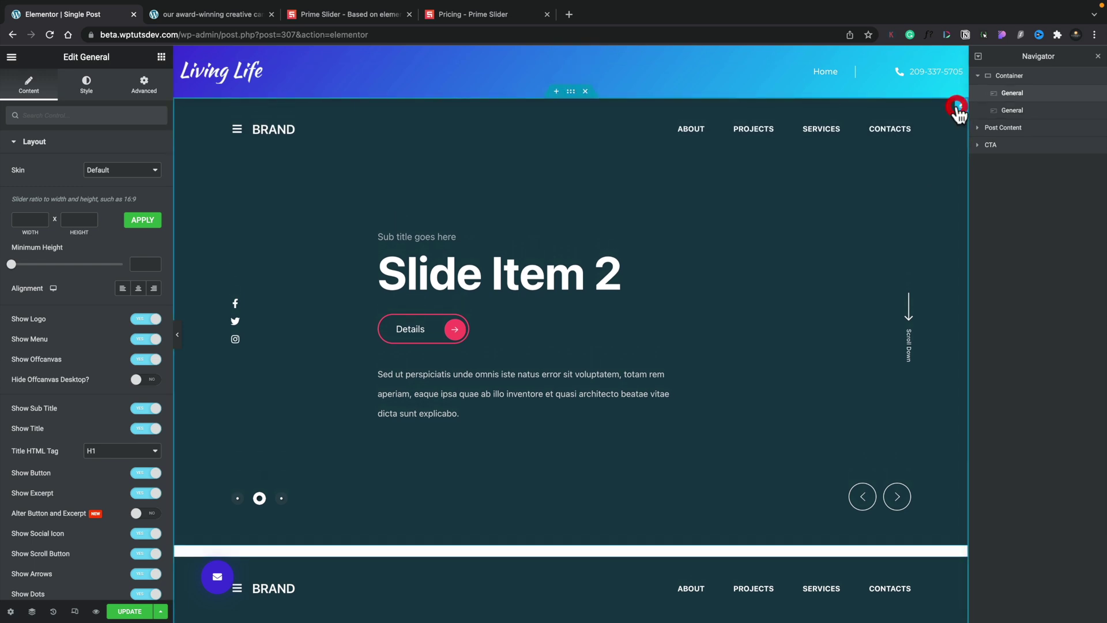
{"action": "right_click", "coordinate": [957, 107]}
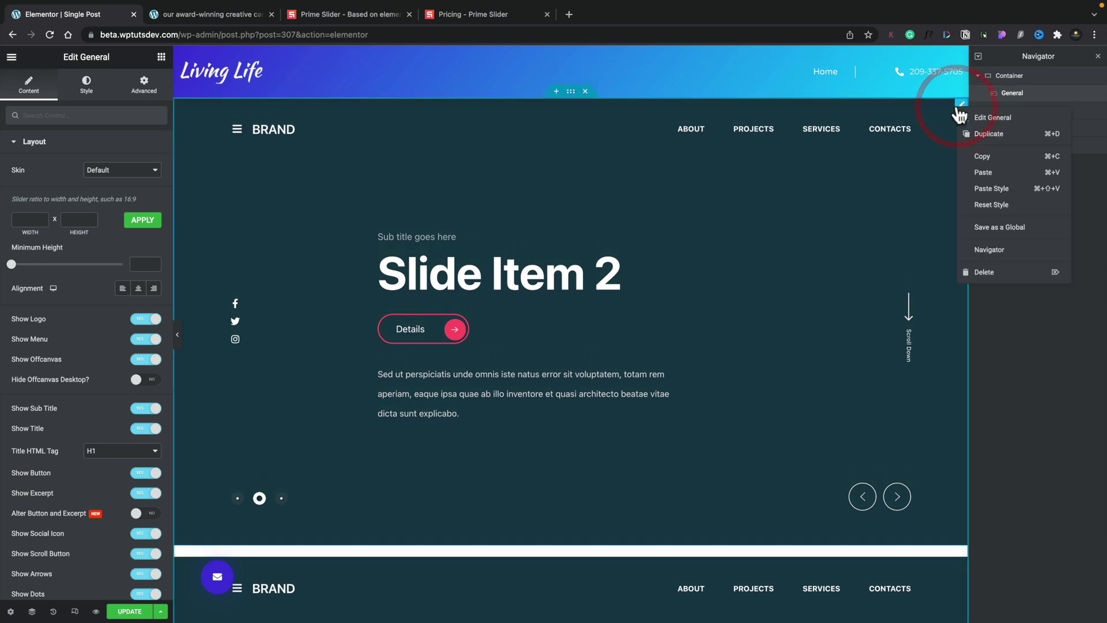
{"action": "left_click", "coordinate": [983, 273]}
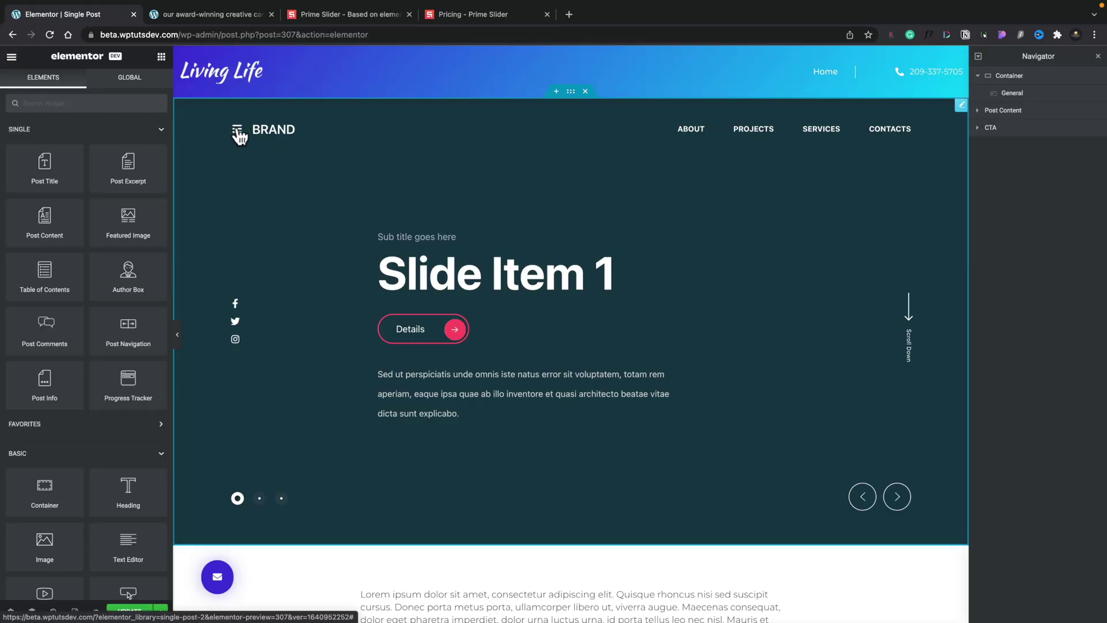
- Open the slider's off-canvas menu to inspect it, and close it again
{"action": "left_click", "coordinate": [237, 129]}
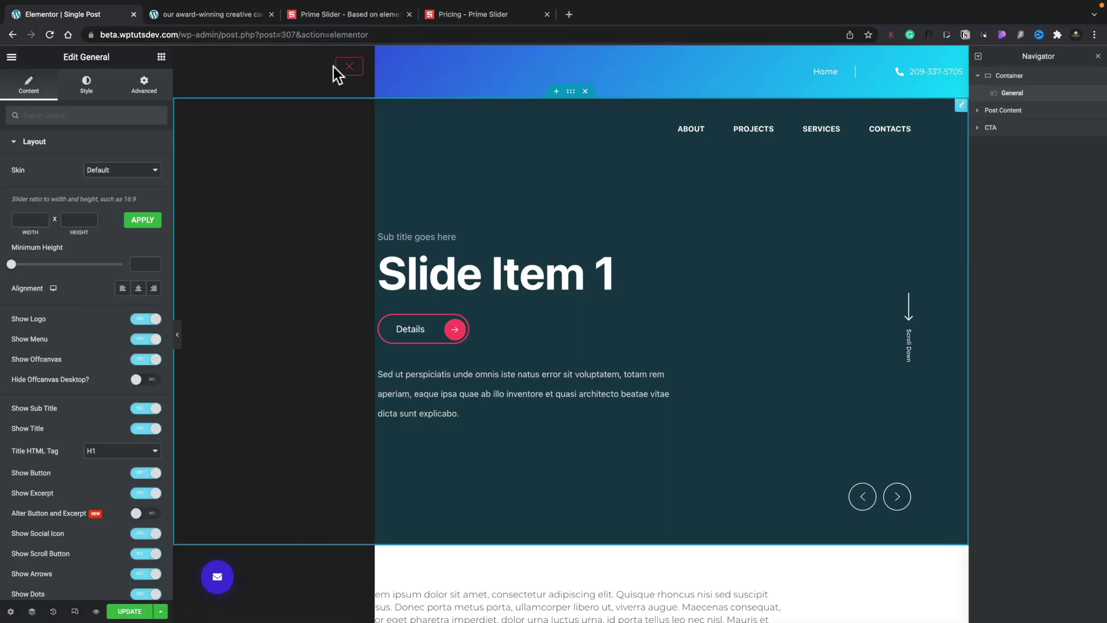
{"action": "left_click", "coordinate": [351, 67]}
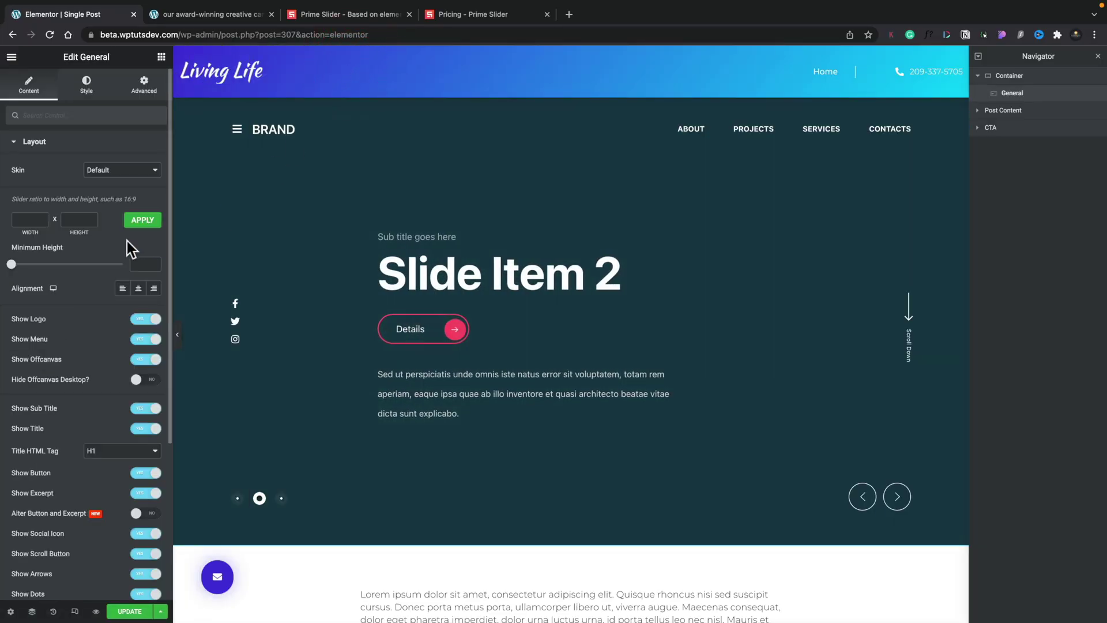
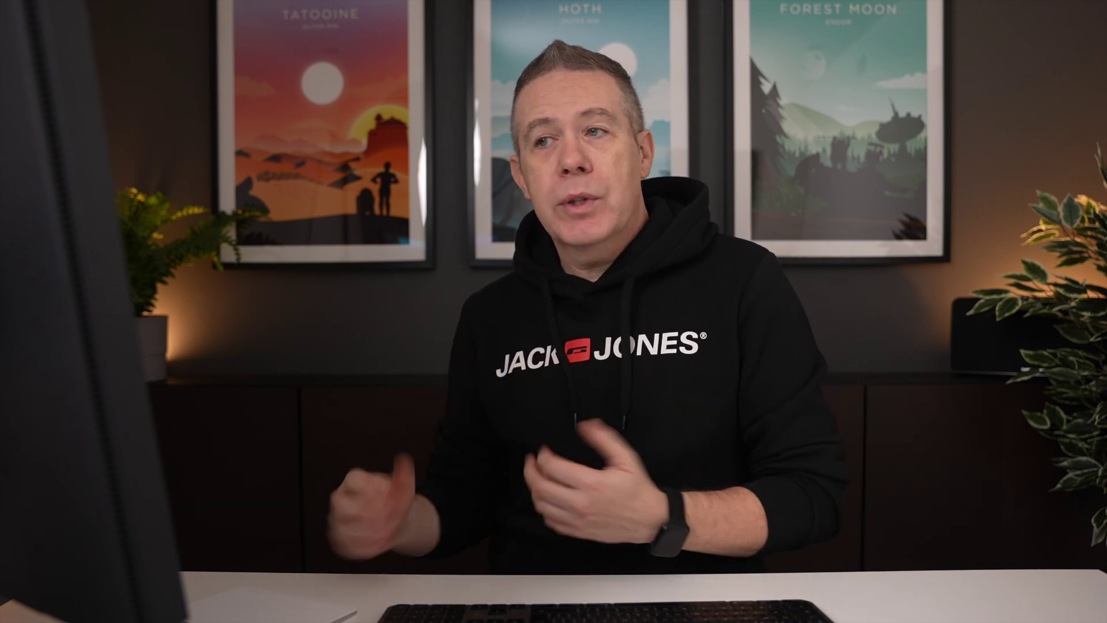
- Try the Slide, Crelly and Meteor skins on the General slider, and return the skin to Default
{"action": "left_click", "coordinate": [116, 170]}
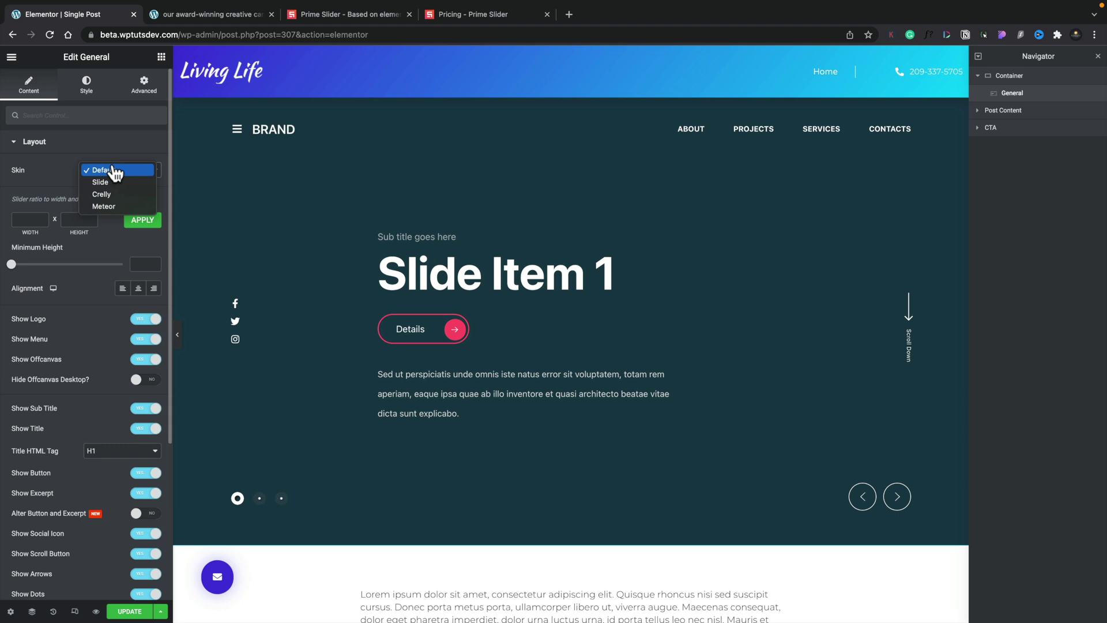
{"action": "left_click", "coordinate": [113, 182]}
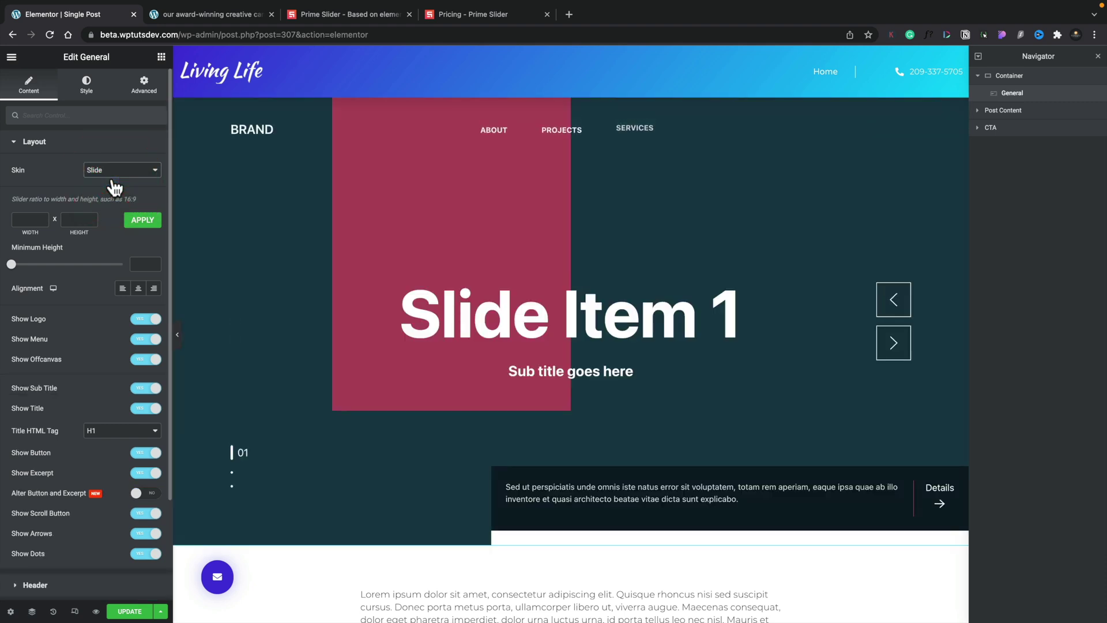
{"action": "left_click", "coordinate": [115, 171]}
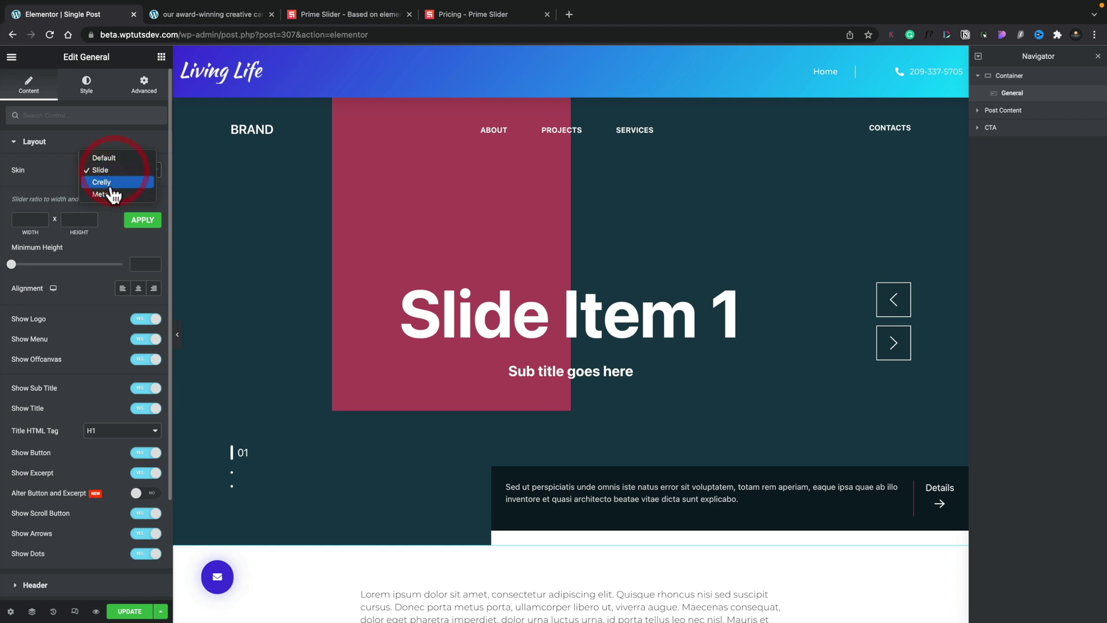
{"action": "left_click", "coordinate": [114, 183]}
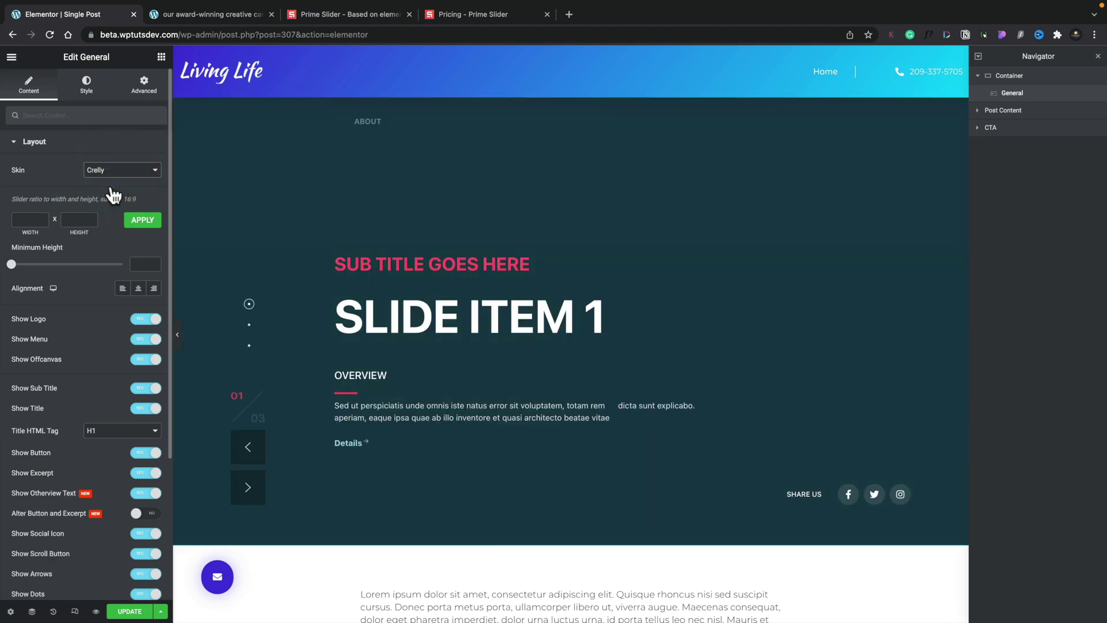
{"action": "left_click", "coordinate": [116, 174]}
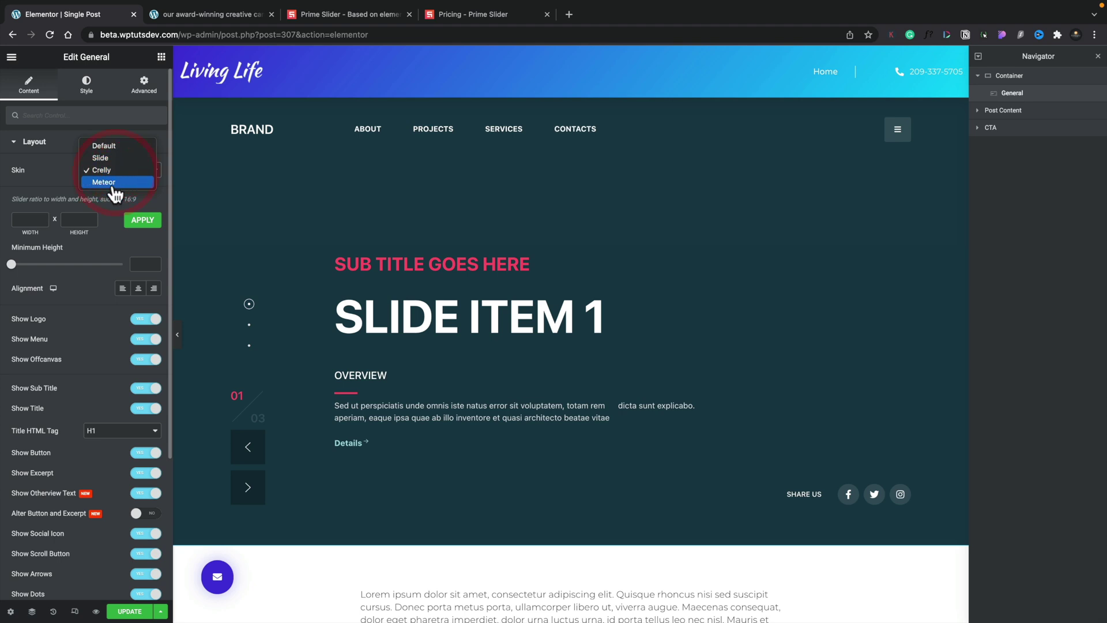
{"action": "left_click", "coordinate": [114, 182]}
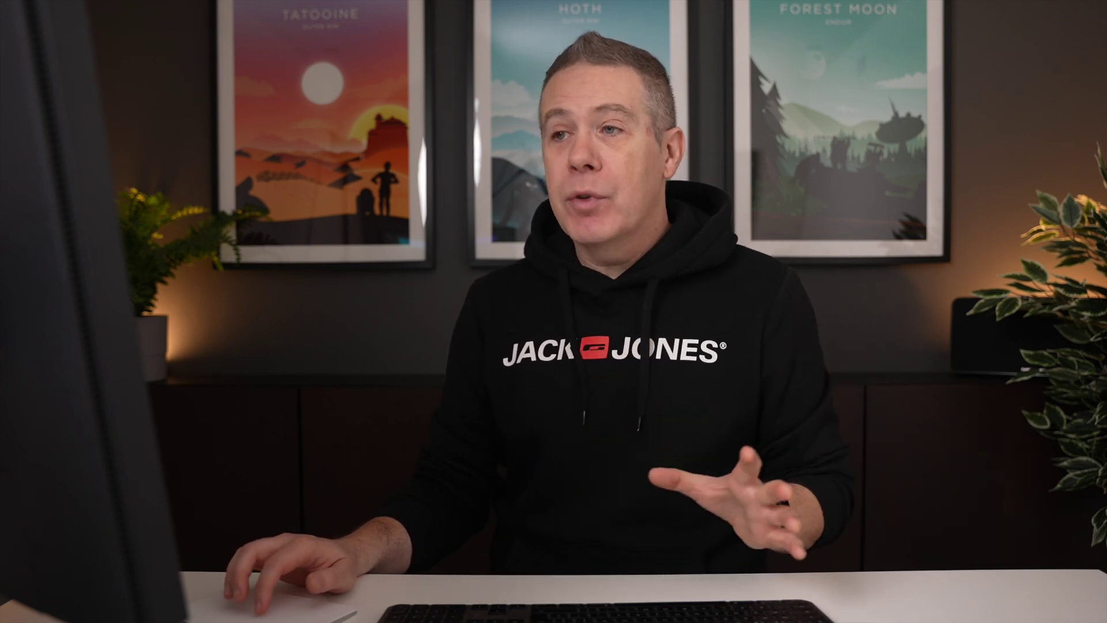
{"action": "left_click", "coordinate": [133, 170]}
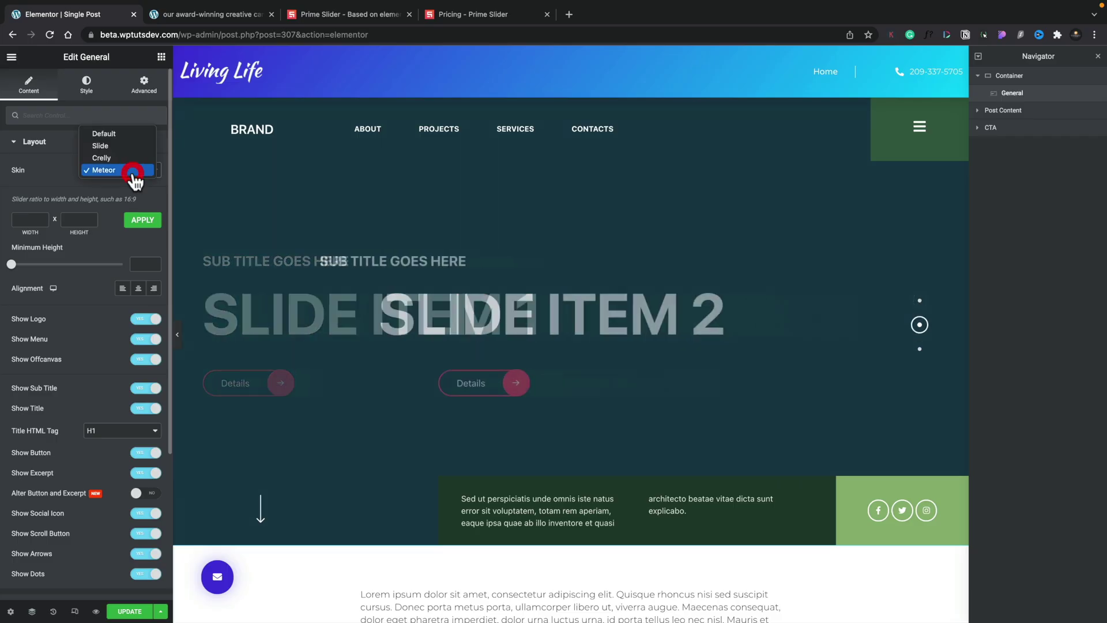
{"action": "left_click", "coordinate": [116, 135]}
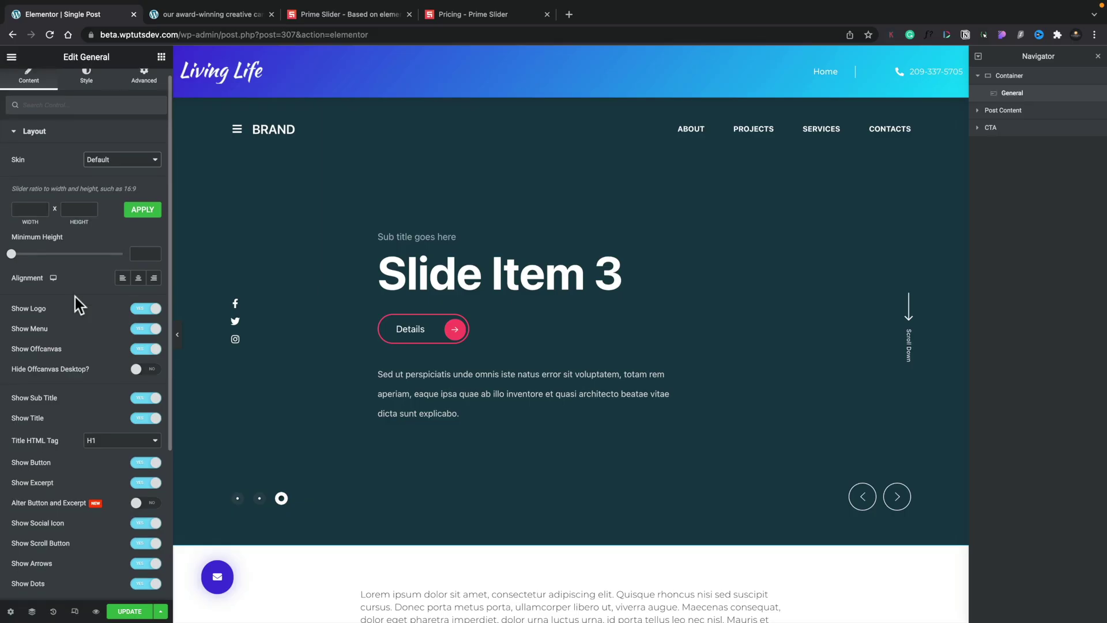
- Set the alignment of the General slider's content to left in its layout settings
{"action": "scroll", "coordinate": [77, 301], "scroll_direction": "down", "scroll_amount": 1}
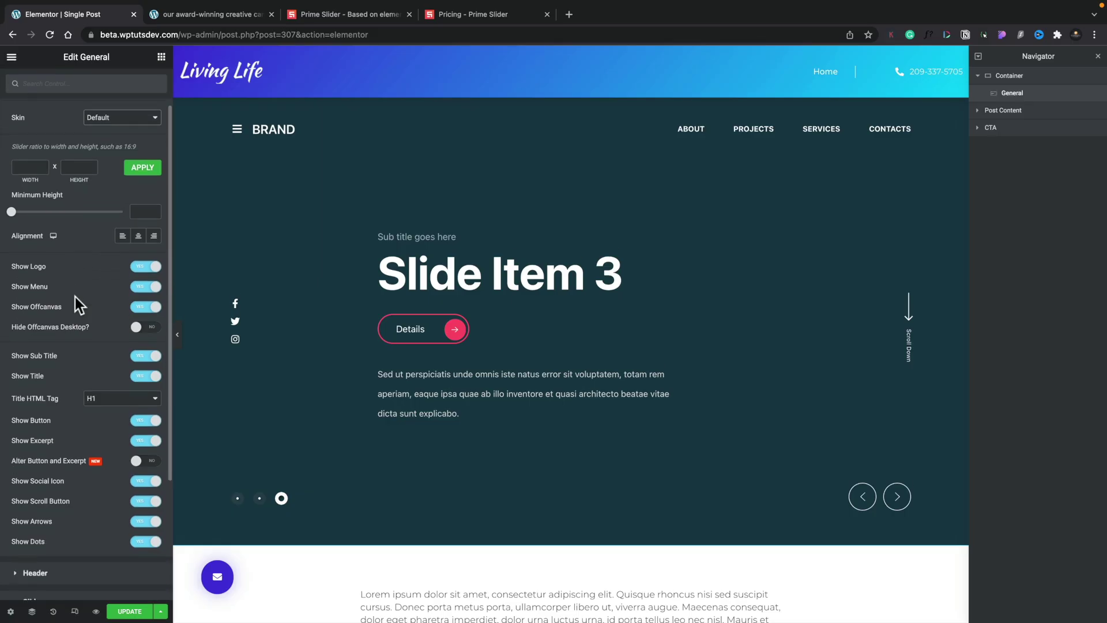
{"action": "left_click", "coordinate": [141, 227]}
{"action": "left_click", "coordinate": [122, 227]}
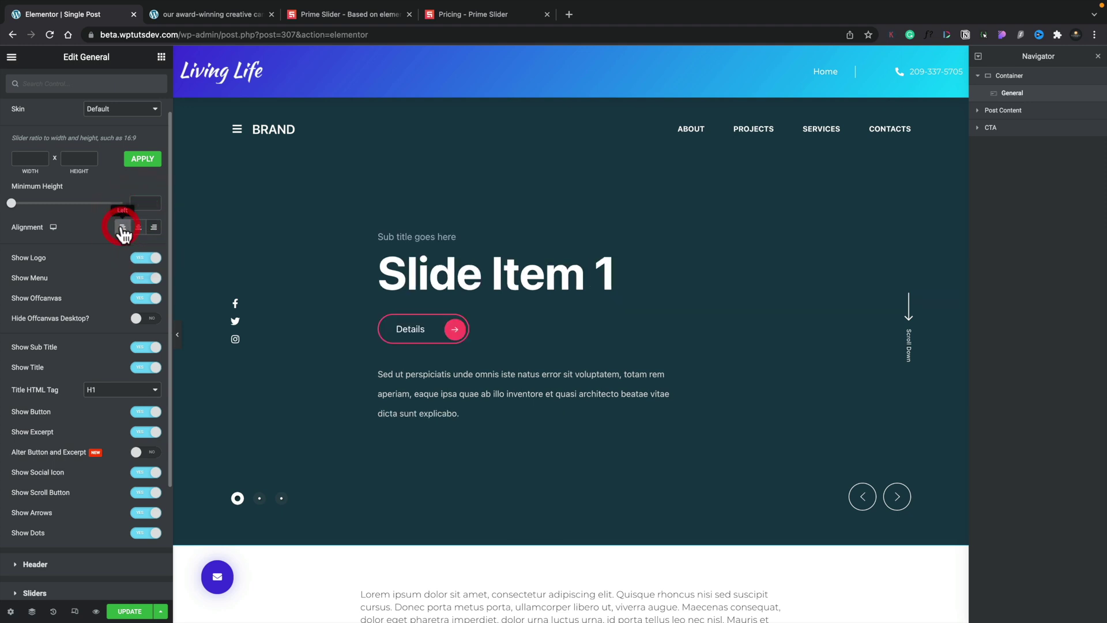
{"action": "left_click", "coordinate": [53, 231]}
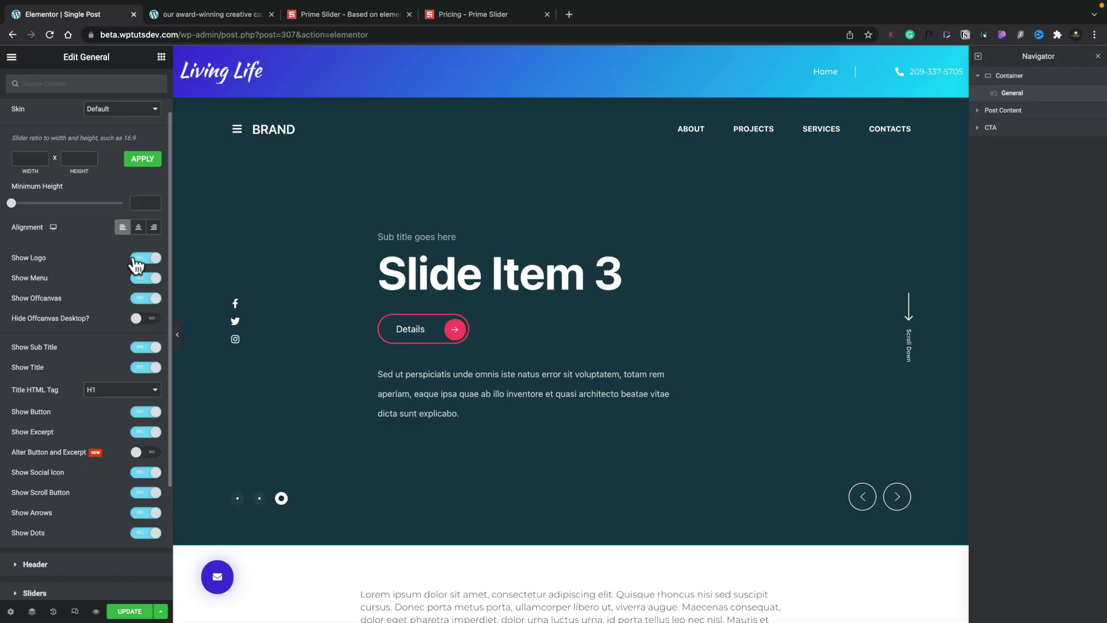
- Turn off the logo, menu and offcanvas in the General slider's layout settings
{"action": "left_click", "coordinate": [136, 258]}
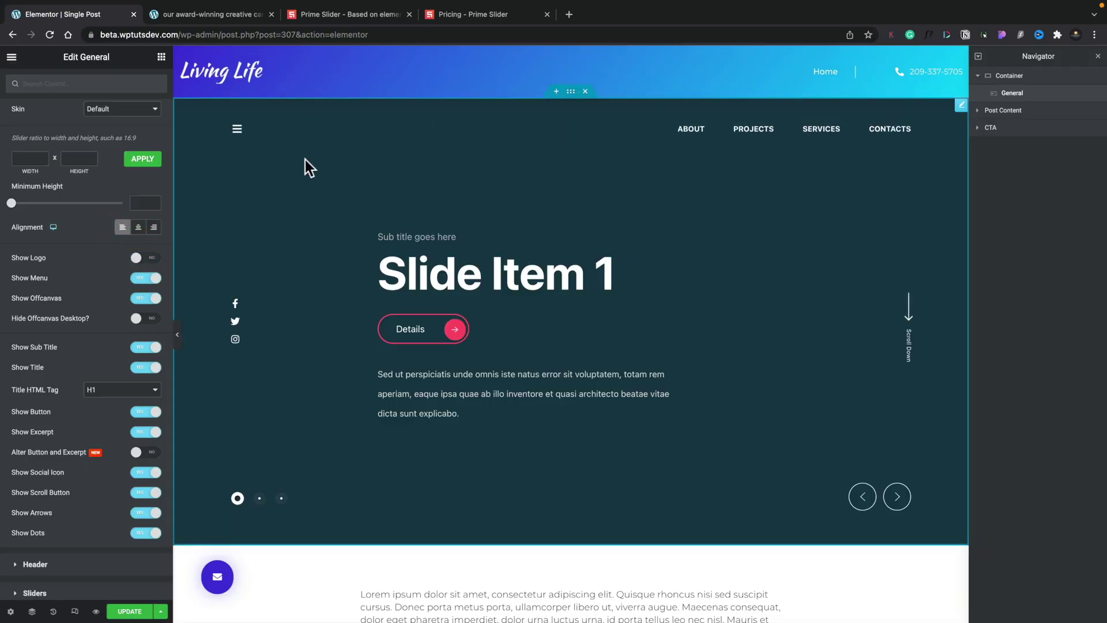
{"action": "left_click", "coordinate": [141, 278]}
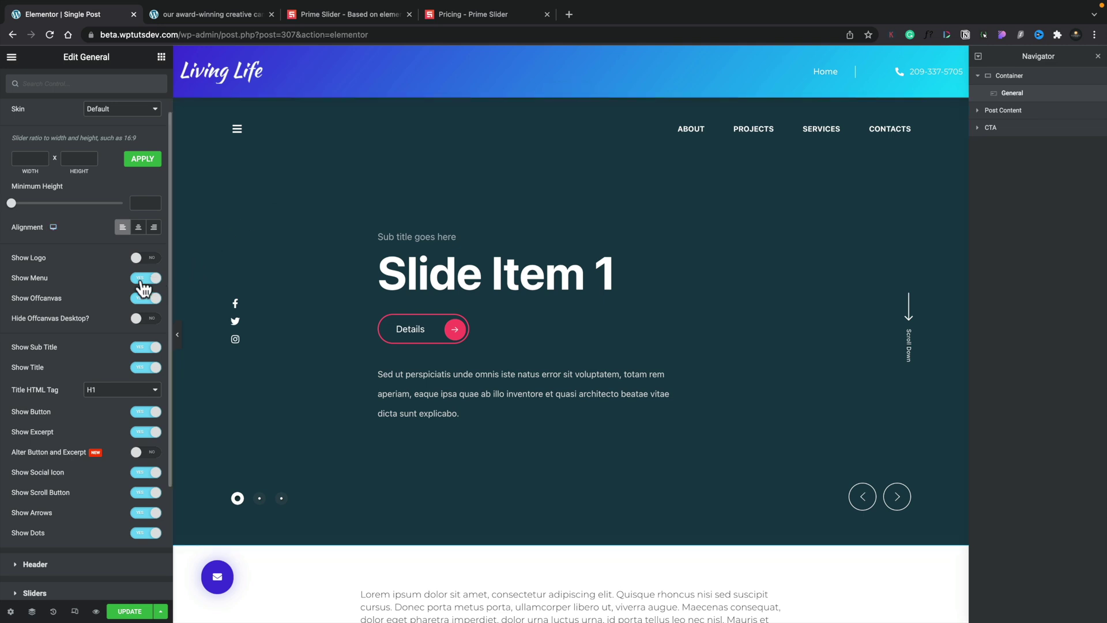
{"action": "left_click", "coordinate": [139, 299]}
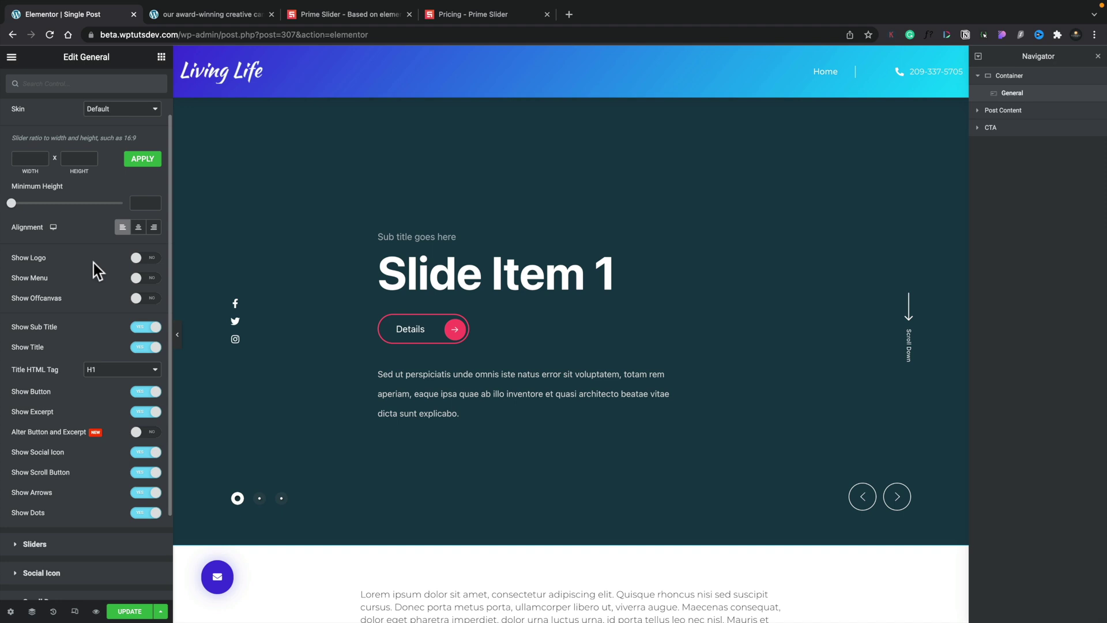
- Turn the sub title off and back on in the General slider's layout settings
{"action": "scroll", "coordinate": [87, 331], "scroll_direction": "down", "scroll_amount": 1}
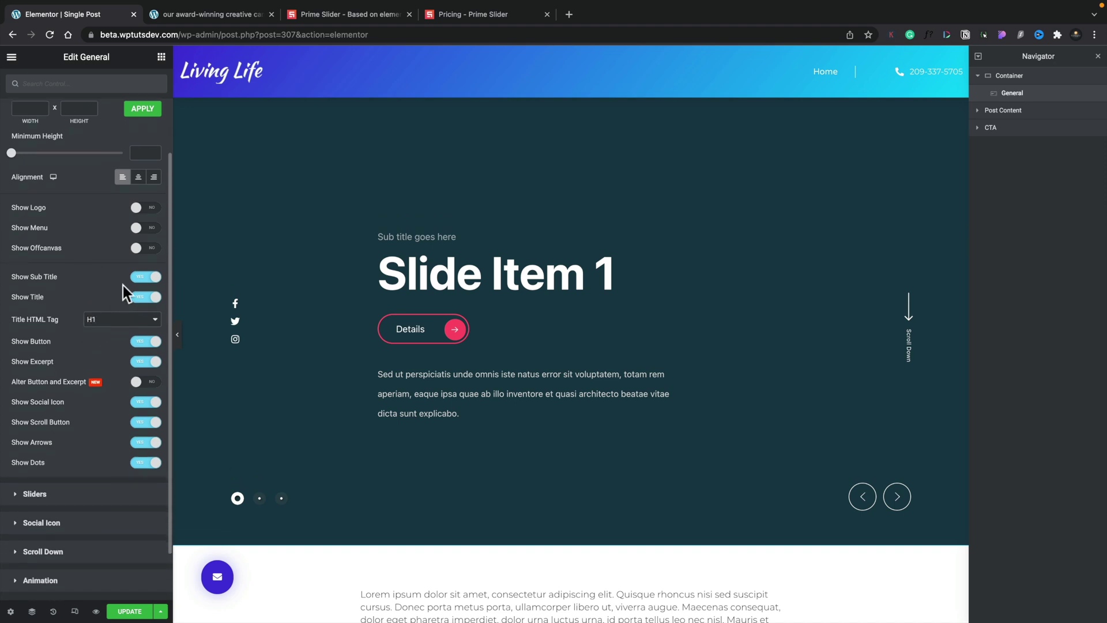
{"action": "left_click", "coordinate": [140, 278]}
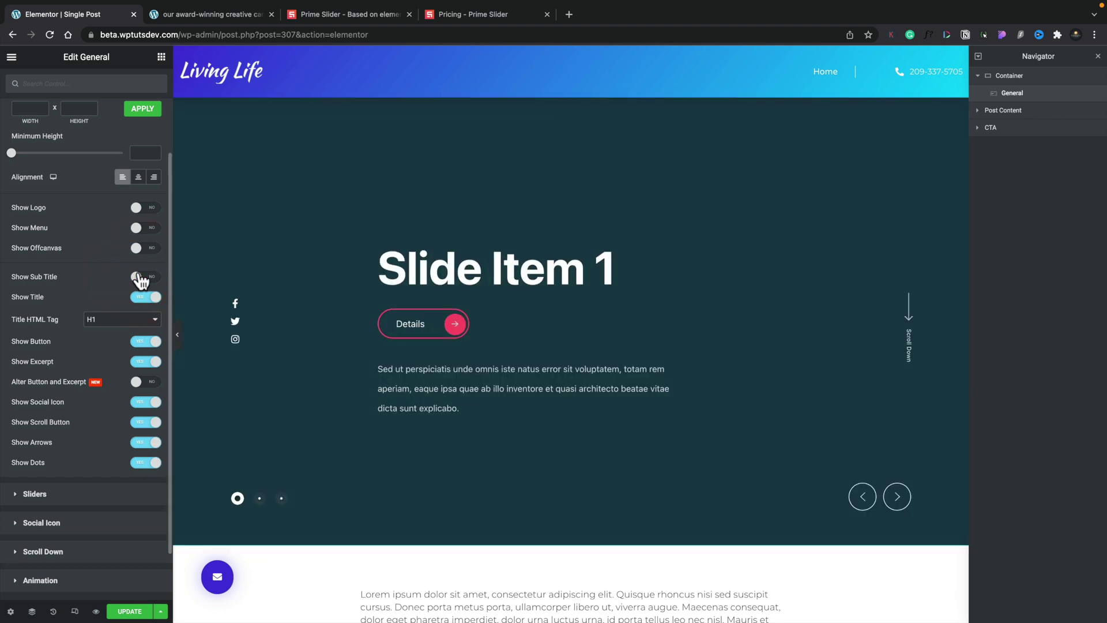
{"action": "left_click", "coordinate": [154, 279]}
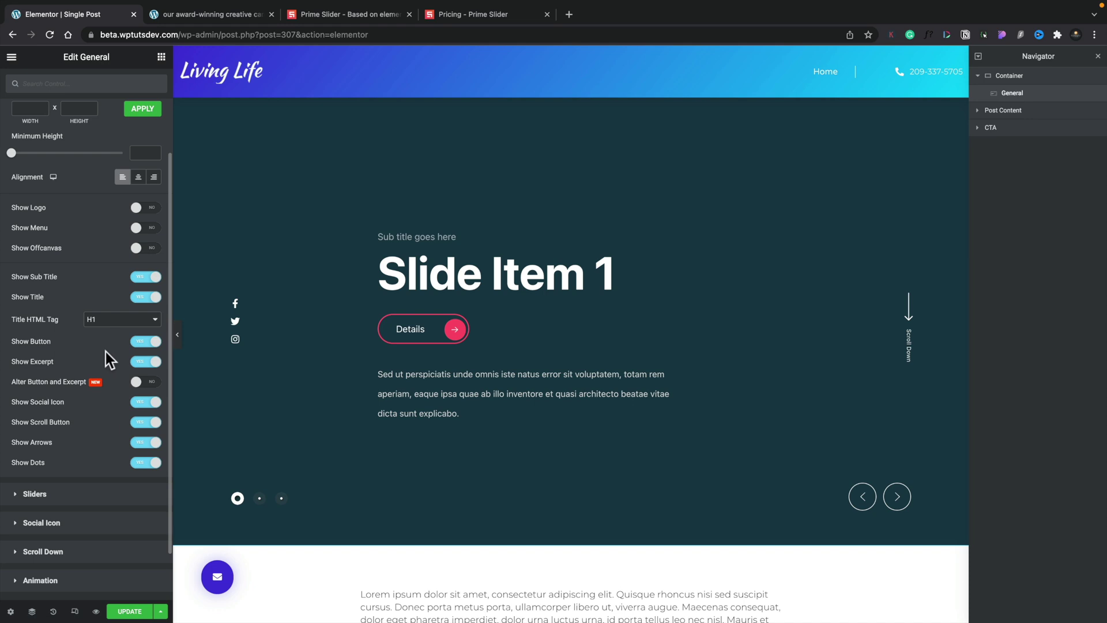
- Set the title of the first slider item to the Post Title dynamic tag
{"action": "scroll", "coordinate": [109, 360], "scroll_direction": "down", "scroll_amount": 2}
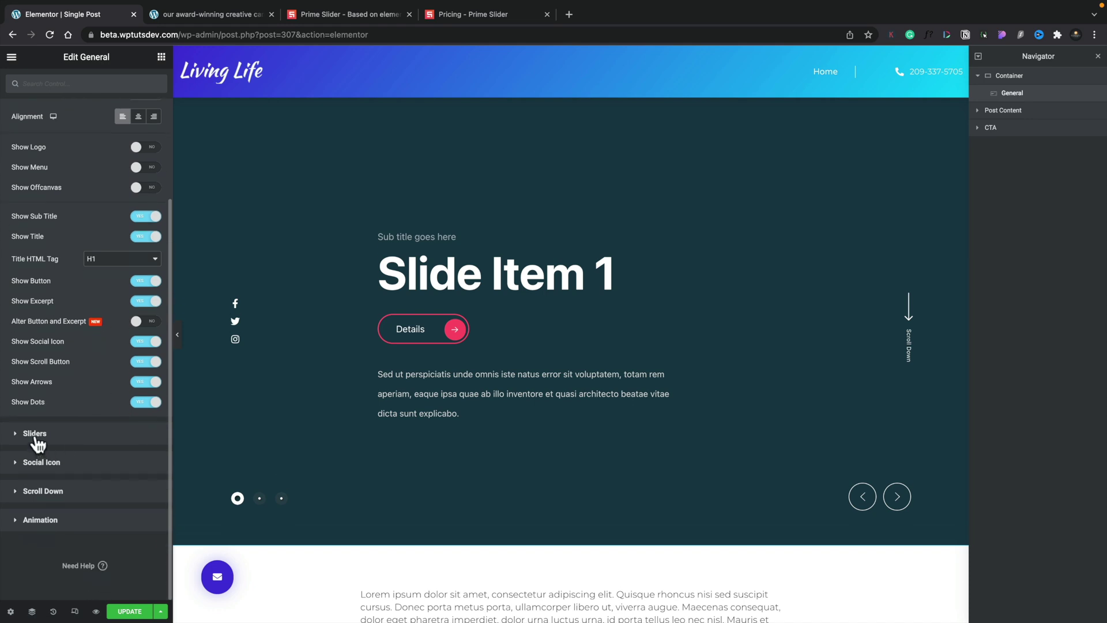
{"action": "left_click", "coordinate": [35, 439]}
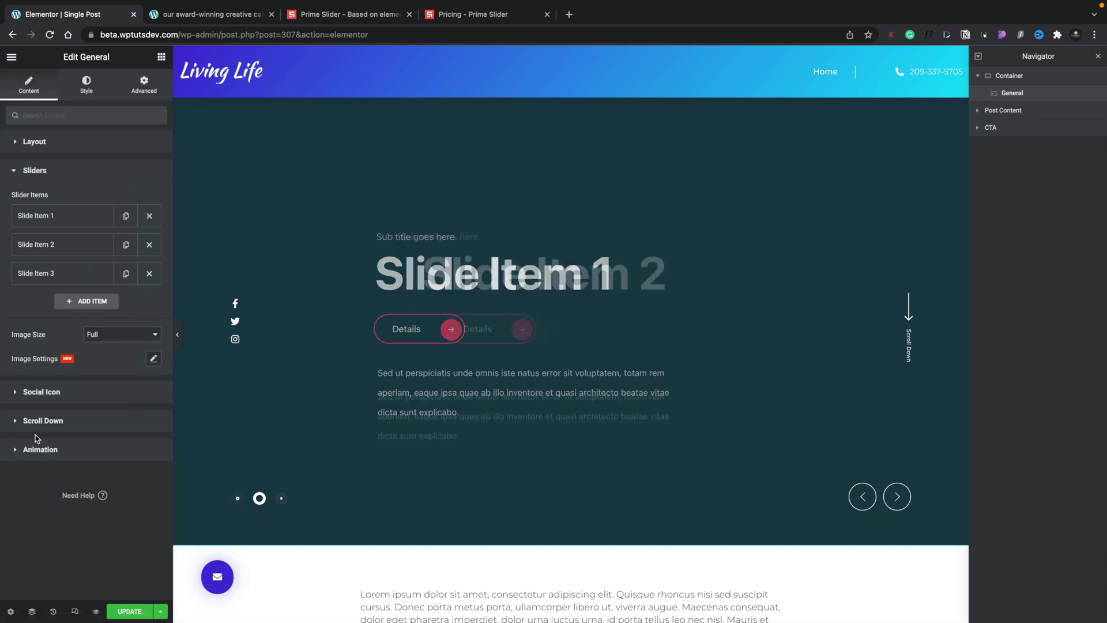
{"action": "left_click", "coordinate": [80, 217]}
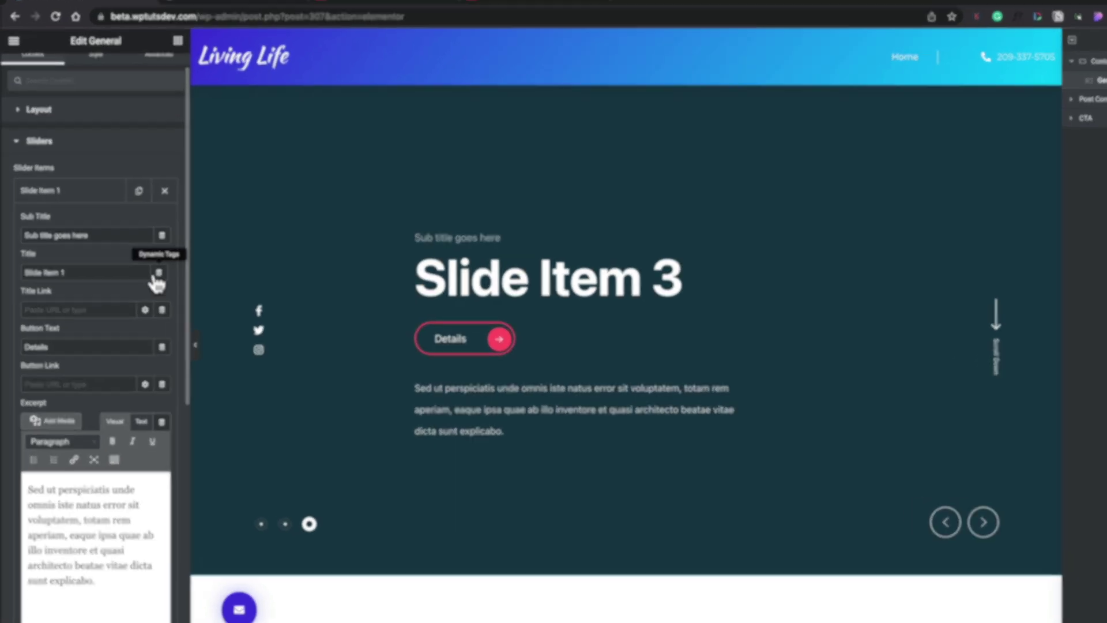
{"action": "left_click", "coordinate": [155, 277]}
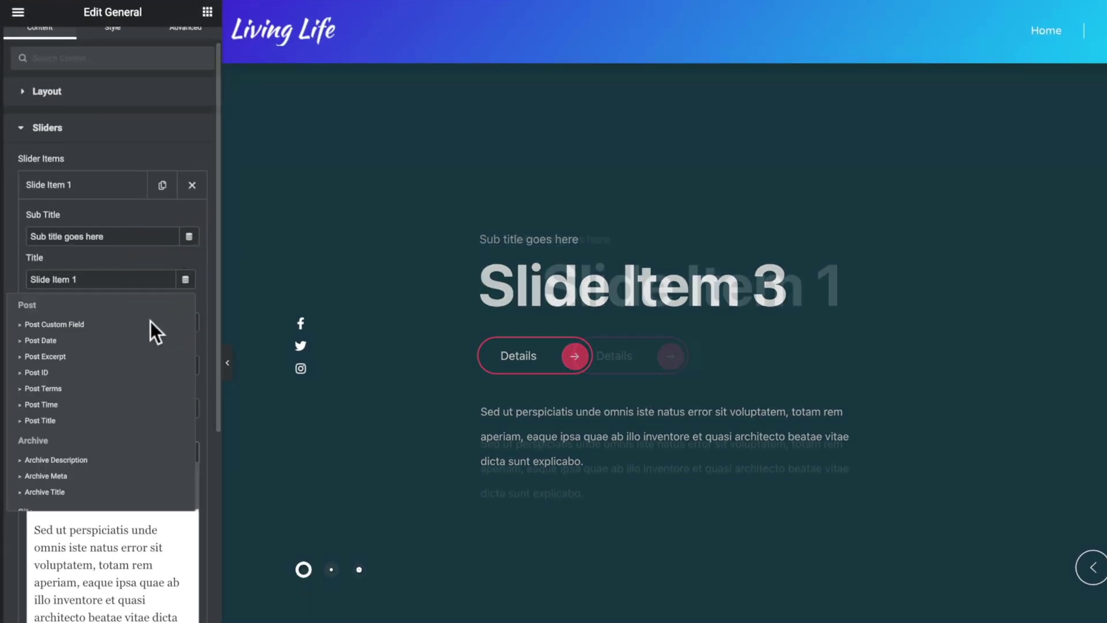
{"action": "left_click", "coordinate": [79, 422]}
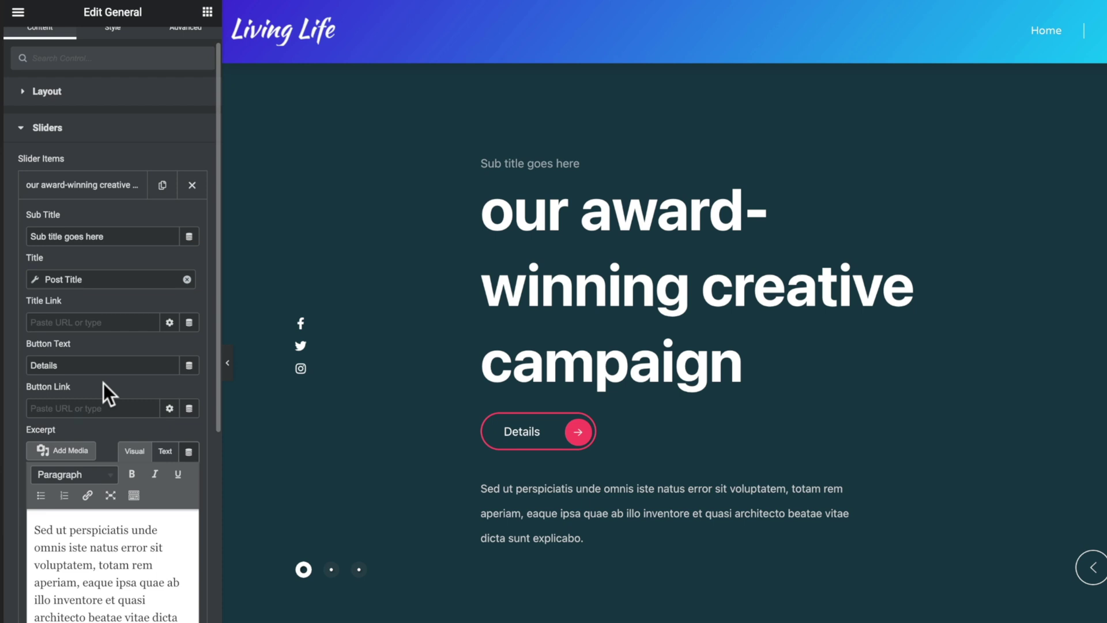
- Look through the slider's text style options and set the title's typography to the Primary global font
{"action": "left_click", "coordinate": [113, 30]}
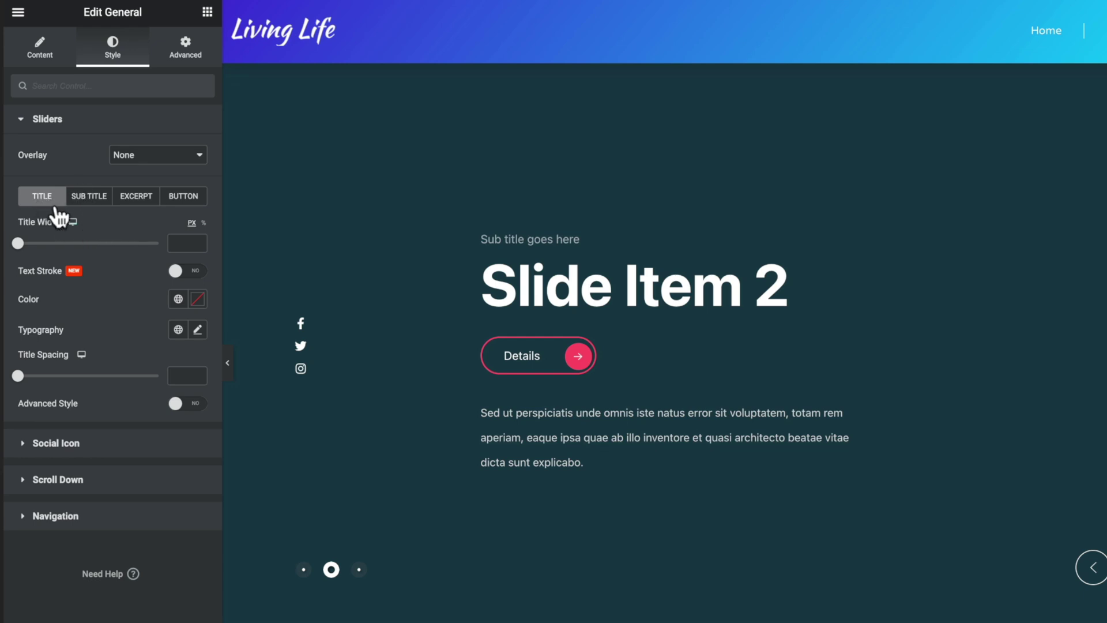
{"action": "left_click", "coordinate": [129, 202]}
{"action": "left_click", "coordinate": [105, 203]}
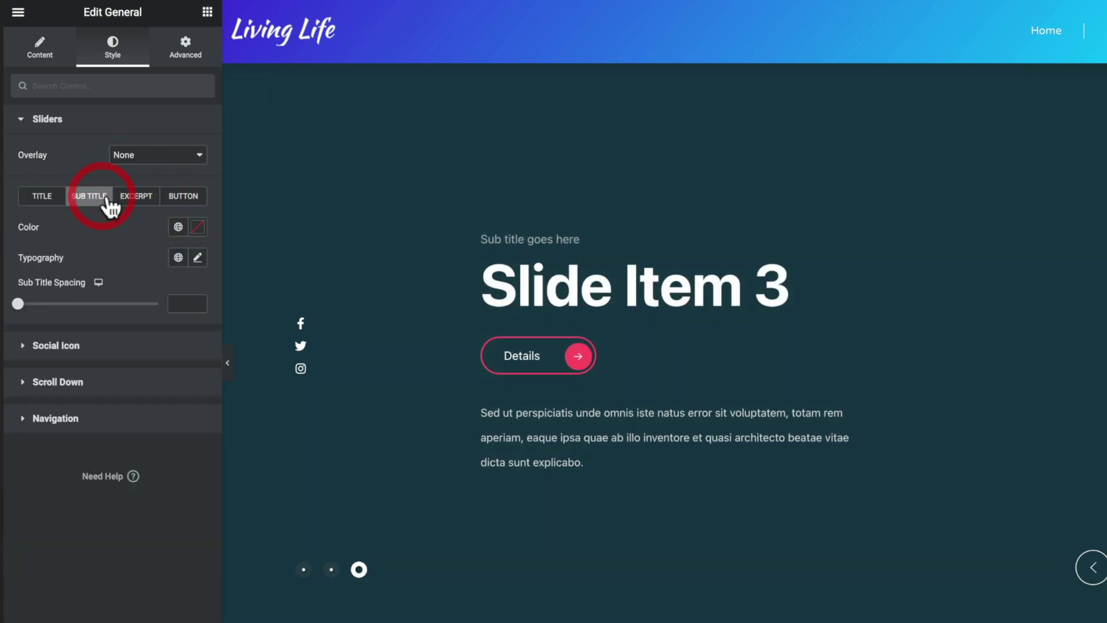
{"action": "left_click", "coordinate": [183, 197]}
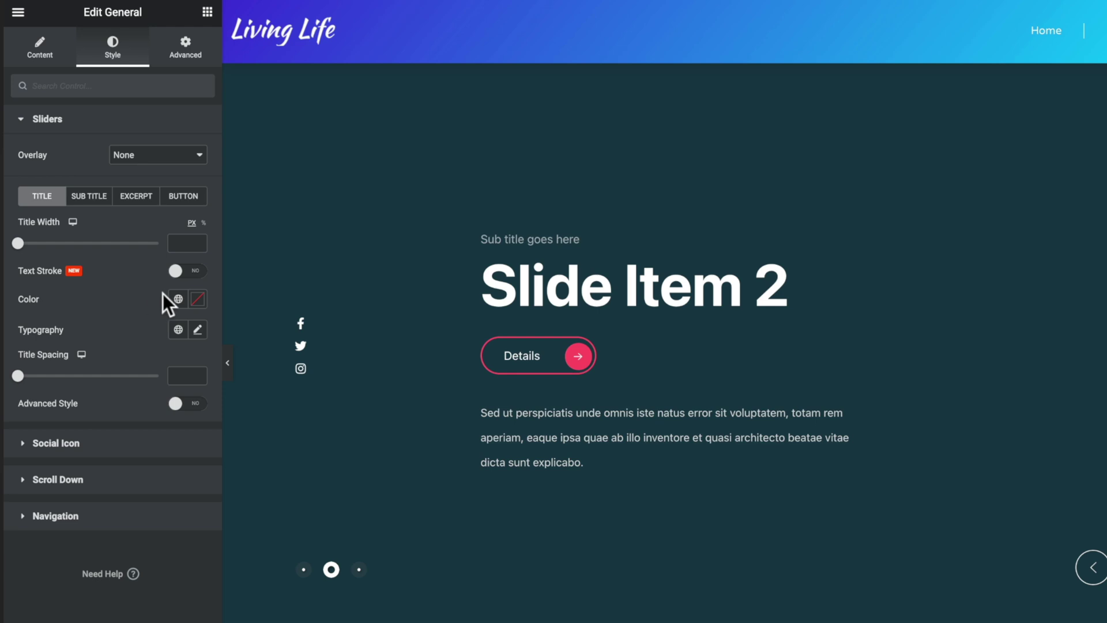
{"action": "left_click", "coordinate": [179, 330]}
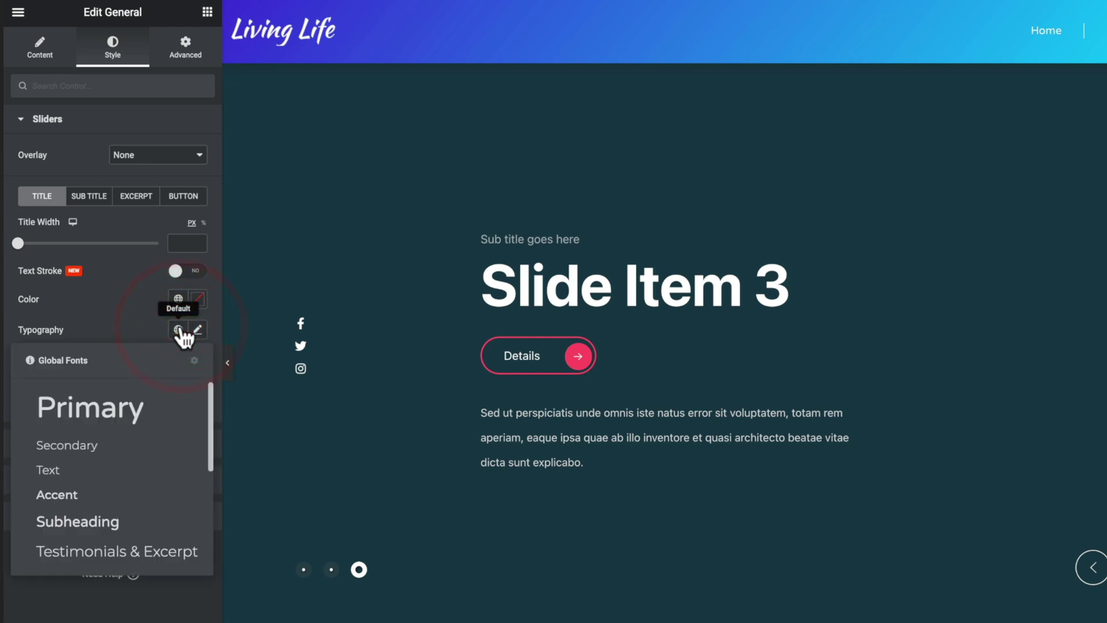
{"action": "left_click", "coordinate": [98, 411]}
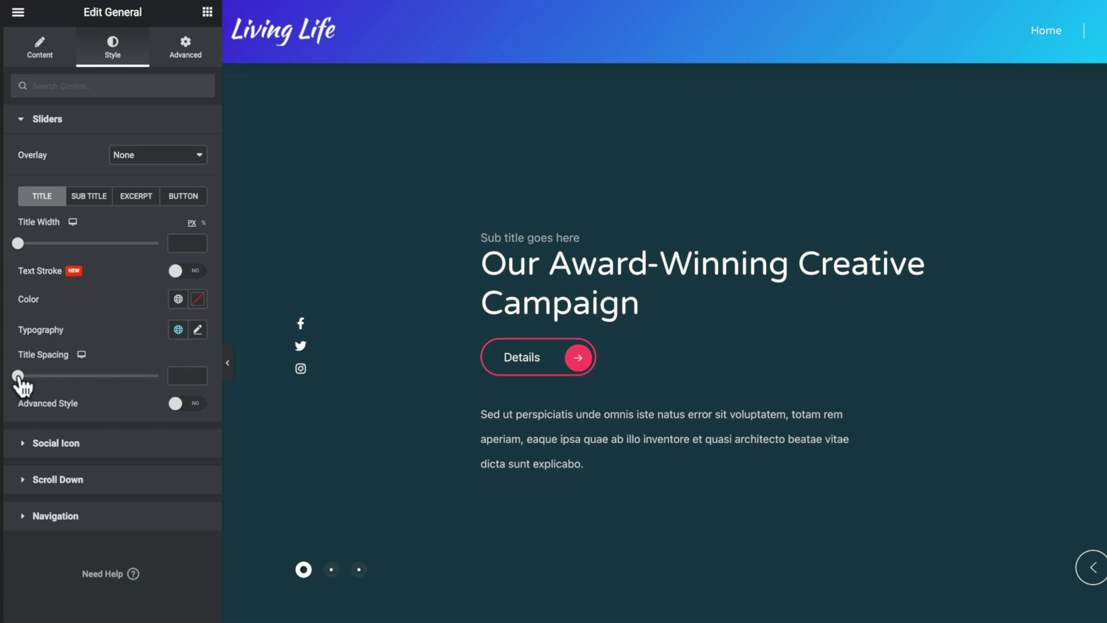
- Turn on the title's Advanced Style to inspect its options, and turn it off again
{"action": "left_click", "coordinate": [193, 402]}
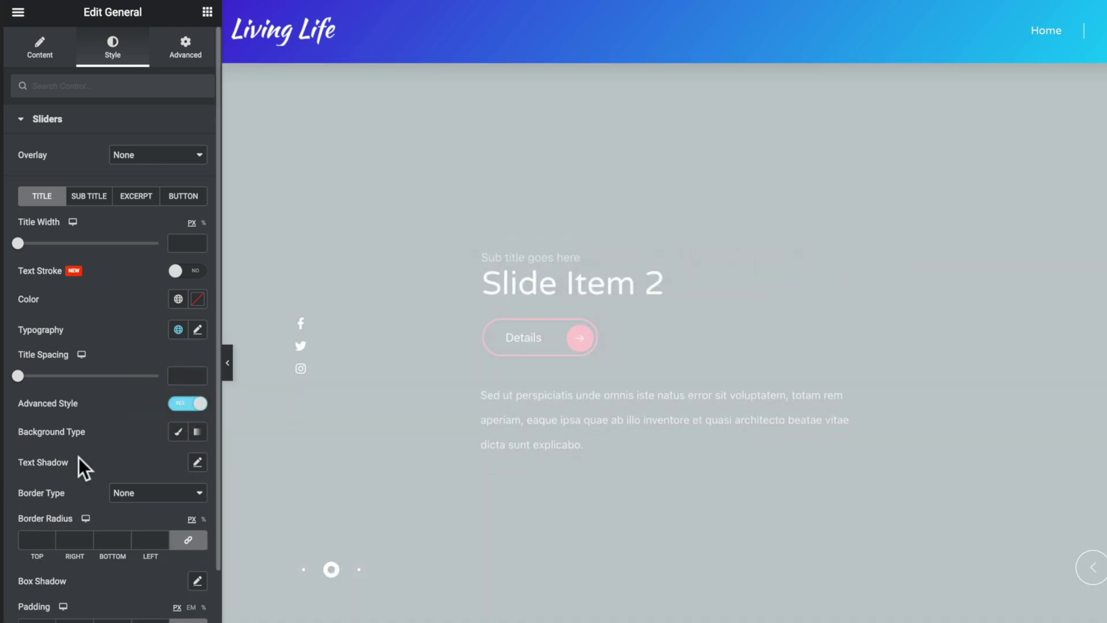
{"action": "scroll", "coordinate": [79, 456], "scroll_direction": "down", "scroll_amount": 2}
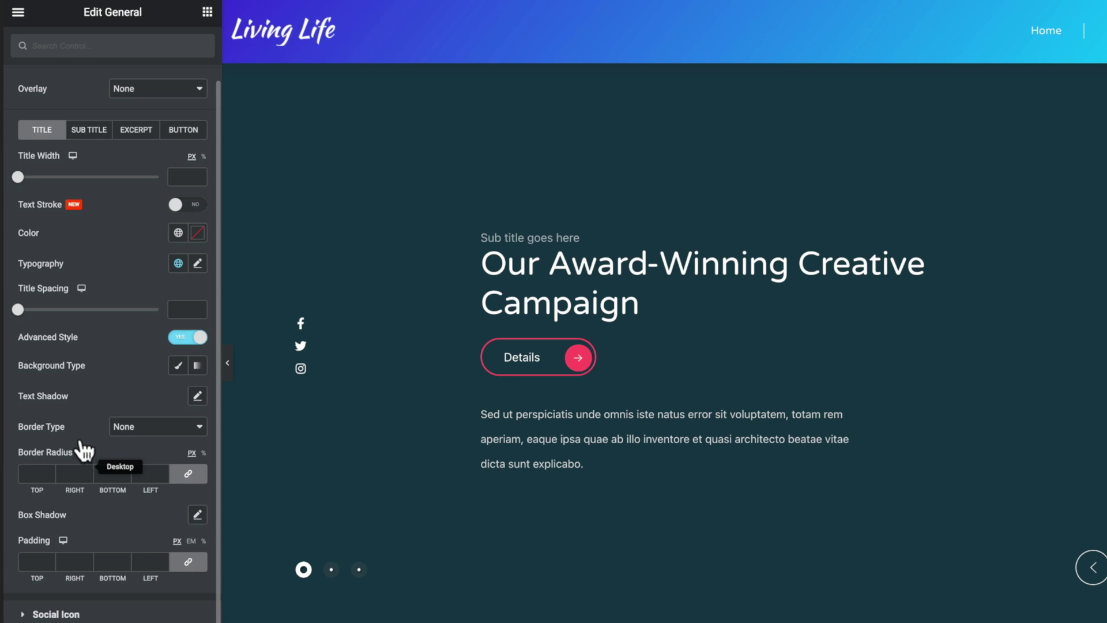
{"action": "left_click", "coordinate": [188, 345]}
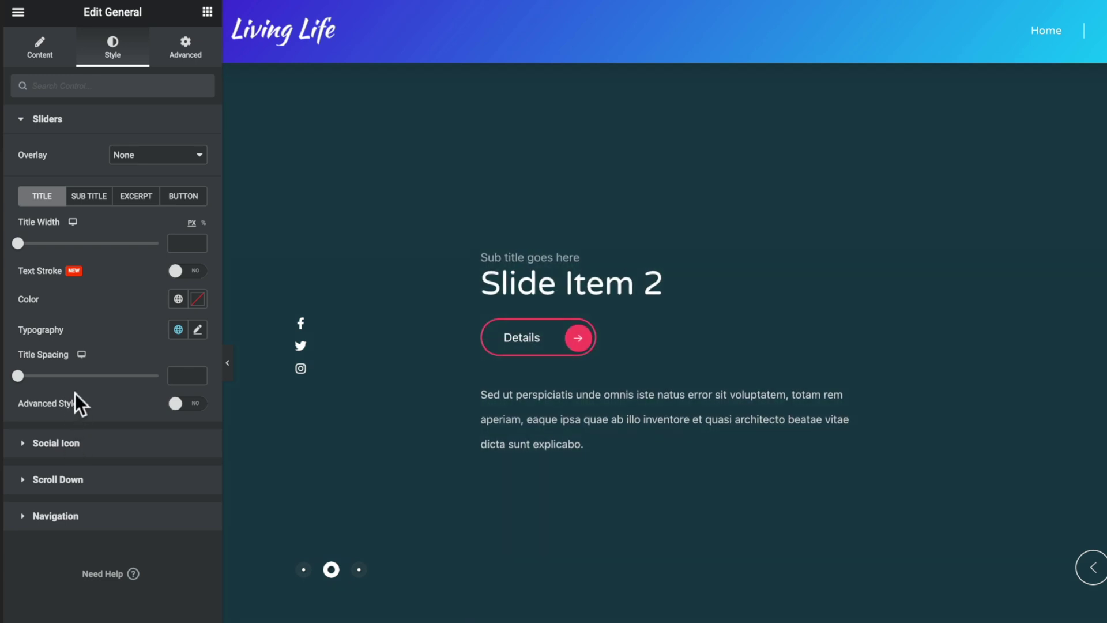
- Set the first slider item's excerpt to the Post Excerpt dynamic tag and check the tag's advanced options
{"action": "left_click", "coordinate": [39, 46]}
{"action": "scroll", "coordinate": [135, 455], "scroll_direction": "down", "scroll_amount": 4}
{"action": "left_click", "coordinate": [73, 489]}
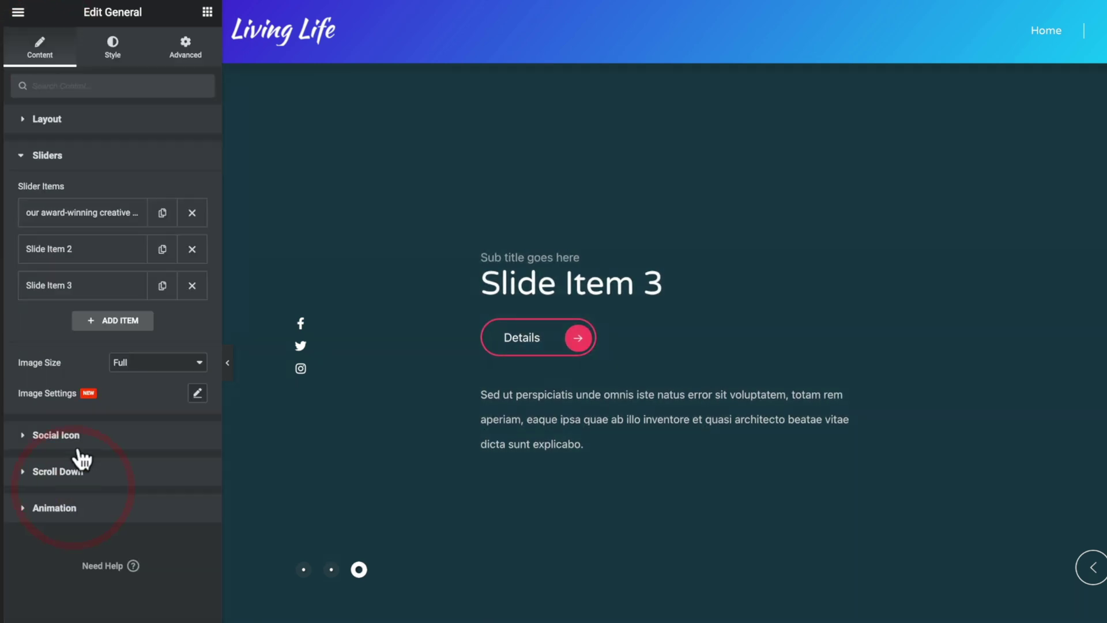
{"action": "left_click", "coordinate": [114, 221]}
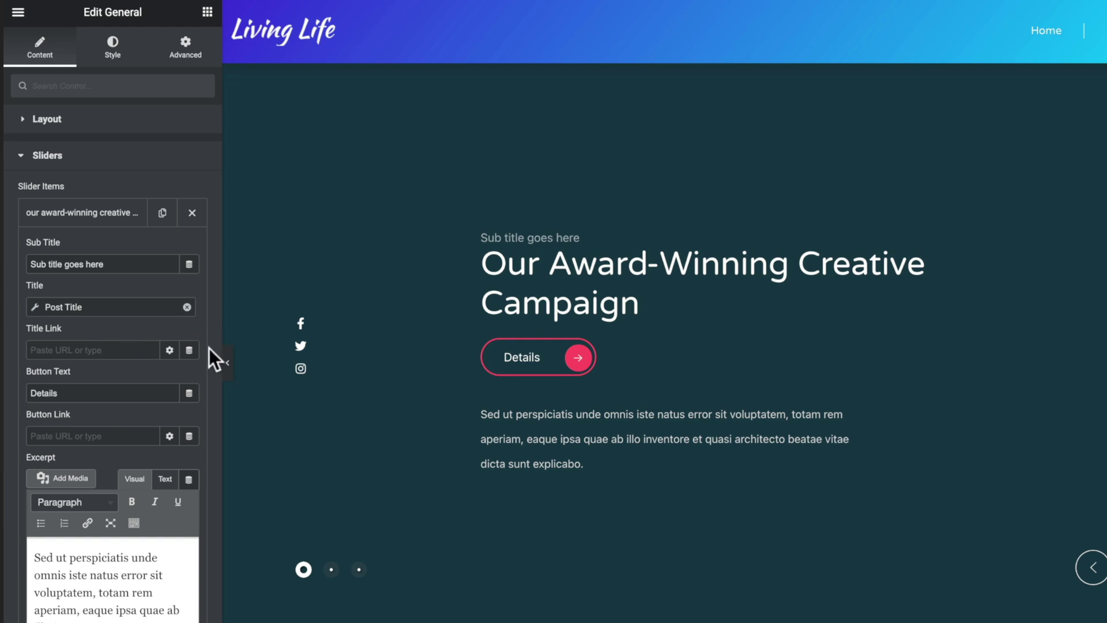
{"action": "scroll", "coordinate": [209, 347], "scroll_direction": "down", "scroll_amount": 6}
{"action": "scroll", "coordinate": [209, 348], "scroll_direction": "down", "scroll_amount": 1}
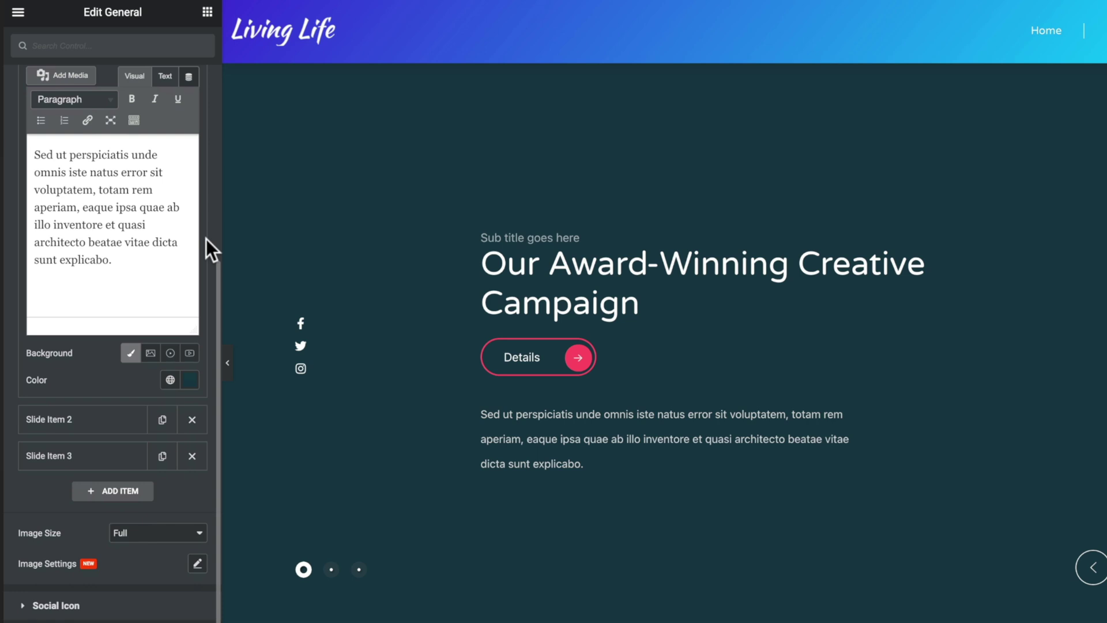
{"action": "scroll", "coordinate": [206, 239], "scroll_direction": "up", "scroll_amount": 1}
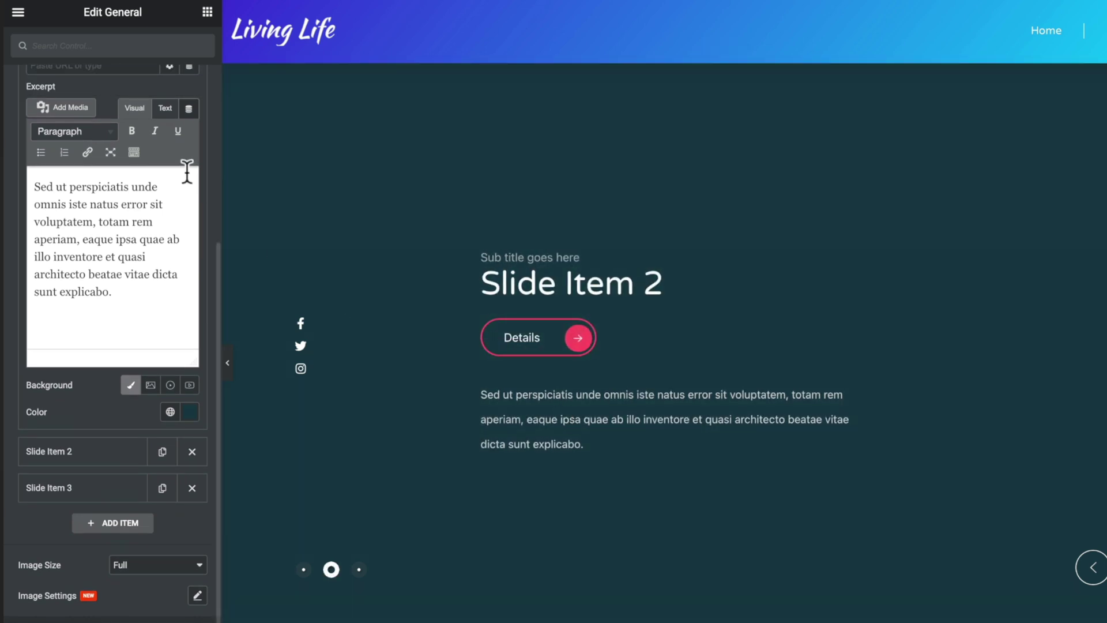
{"action": "left_click", "coordinate": [188, 109]}
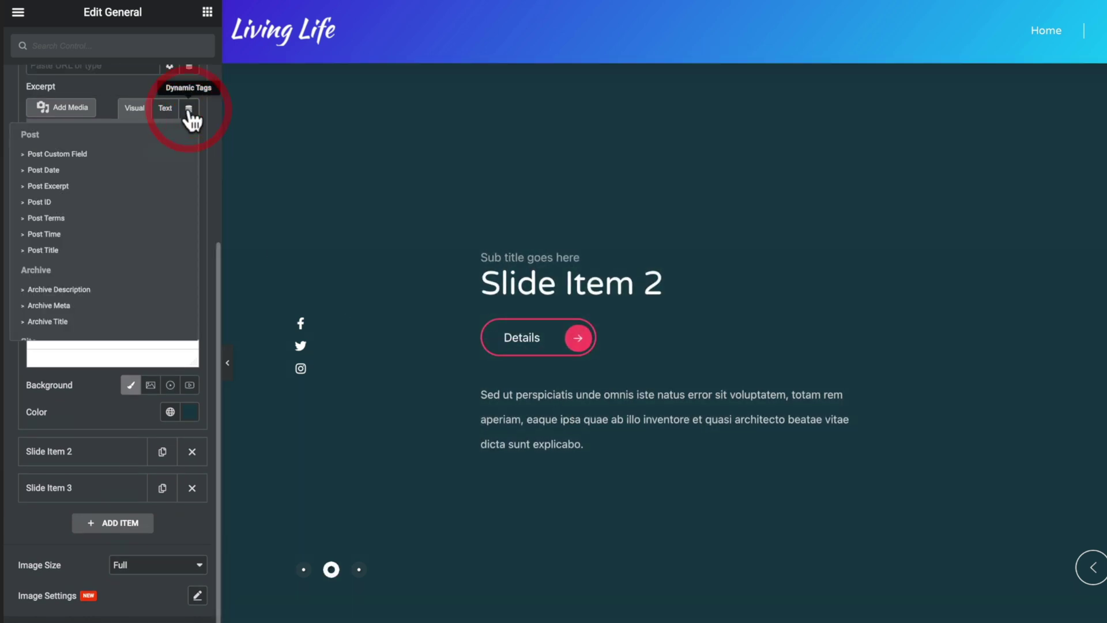
{"action": "left_click", "coordinate": [75, 186]}
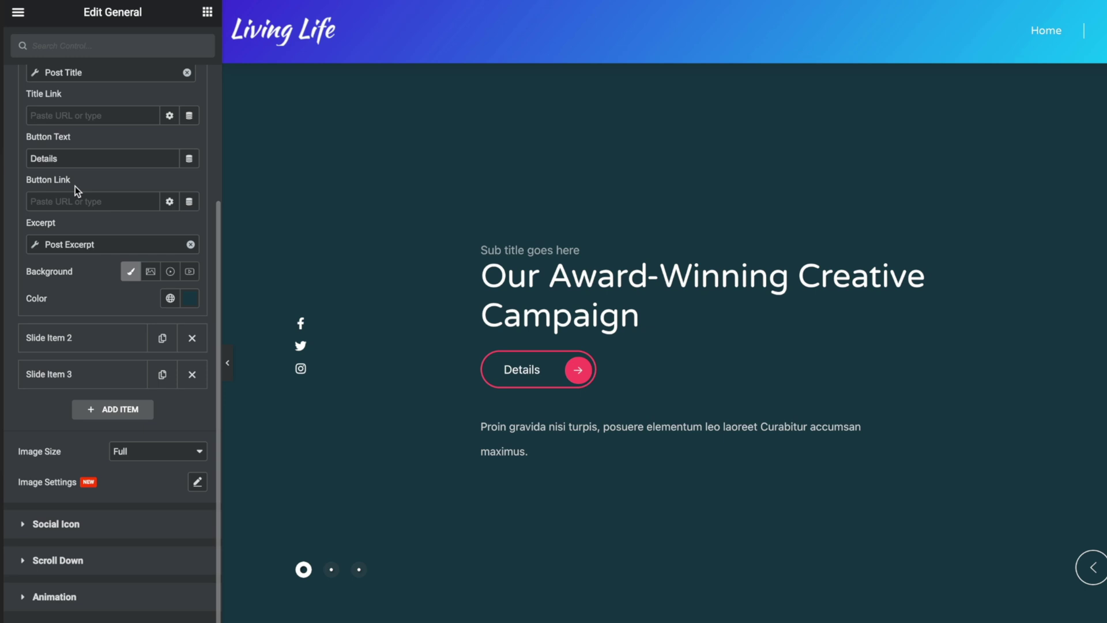
{"action": "left_click", "coordinate": [34, 245]}
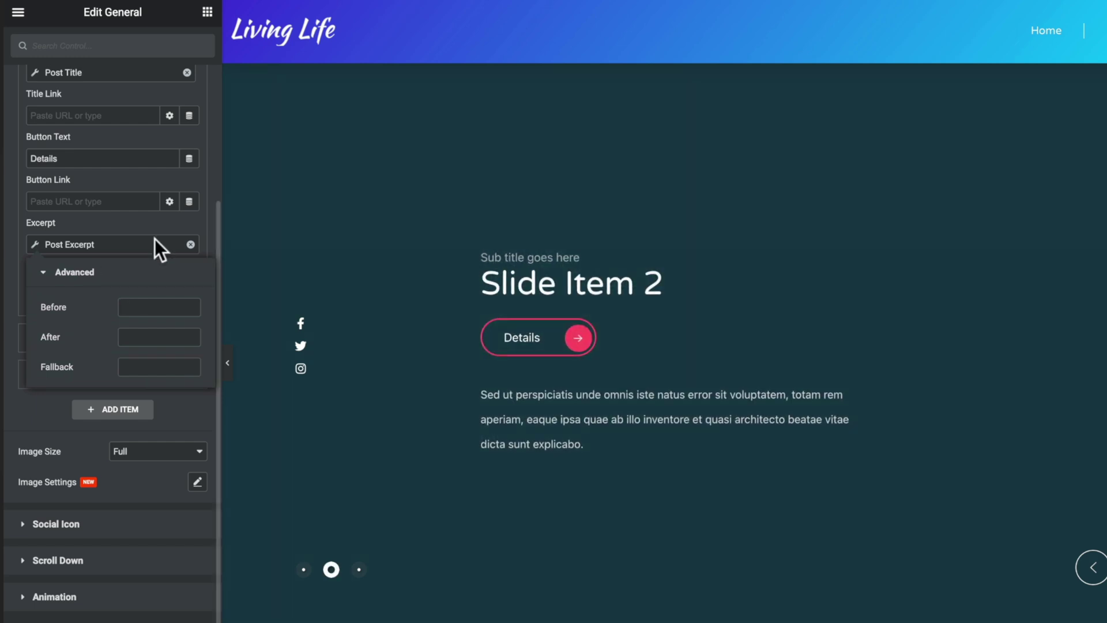
{"action": "left_click", "coordinate": [168, 219]}
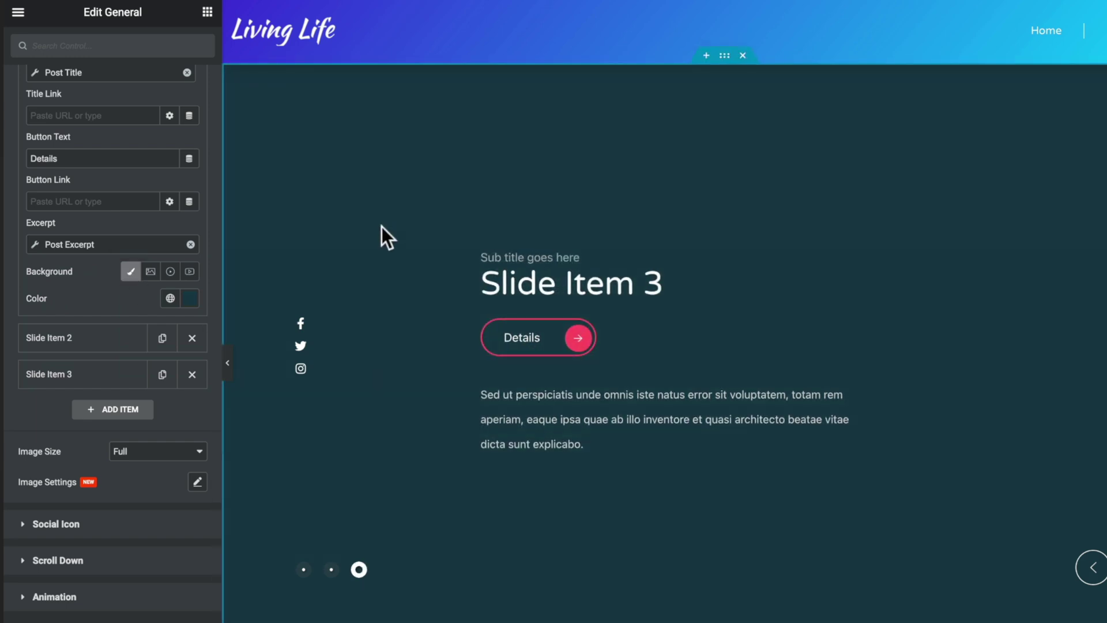
- Switch the first slider item's background to an image that uses the Featured Image dynamic tag
{"action": "left_click", "coordinate": [152, 271]}
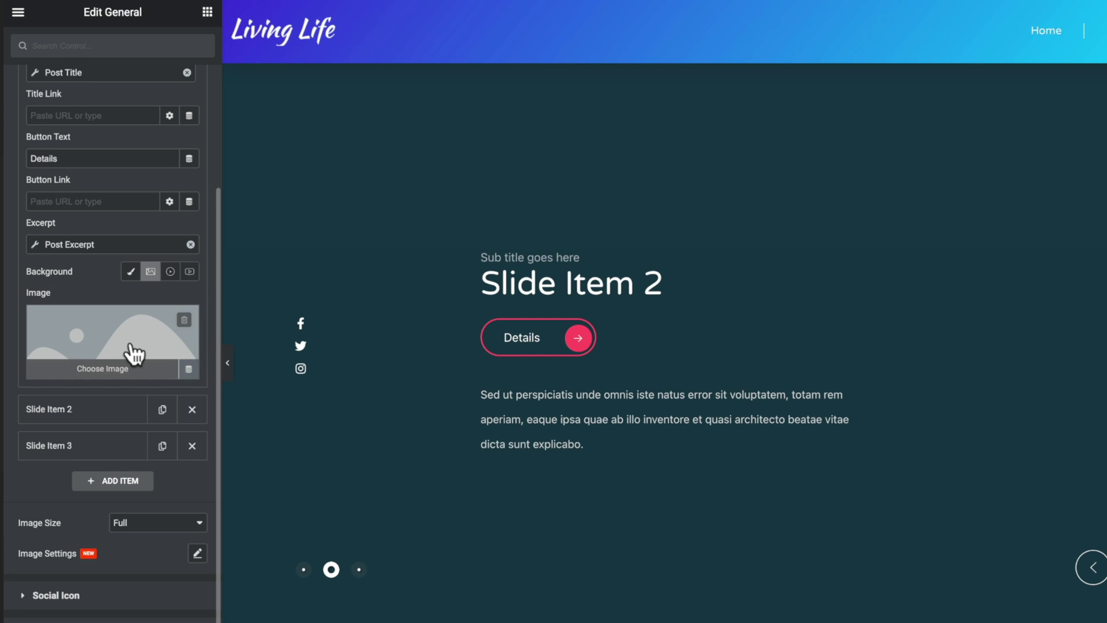
{"action": "left_click", "coordinate": [190, 368]}
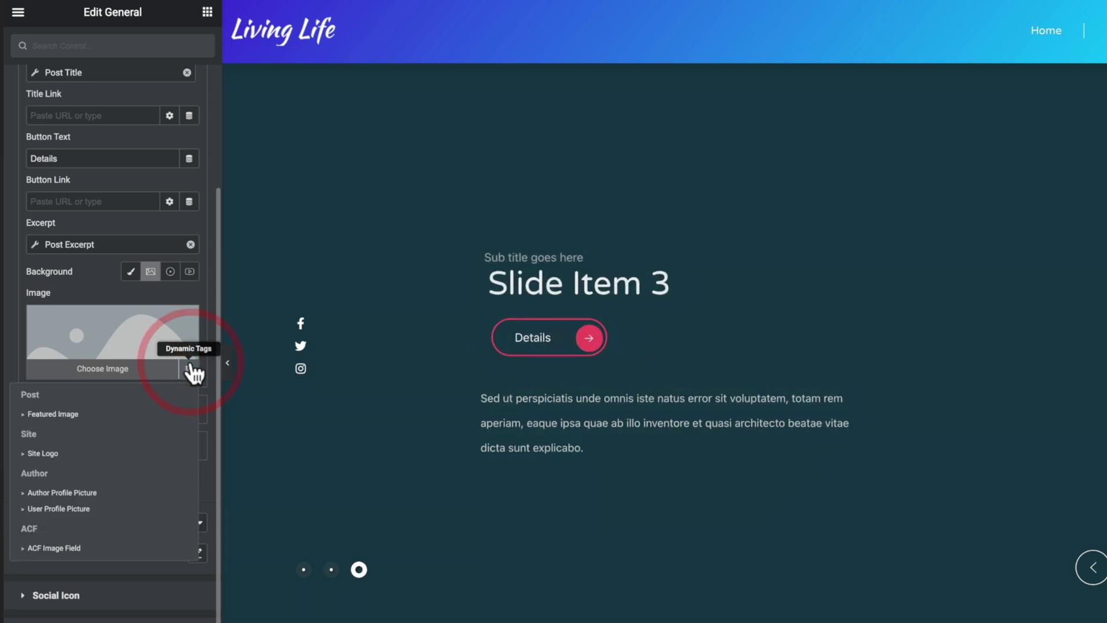
{"action": "left_click", "coordinate": [71, 416]}
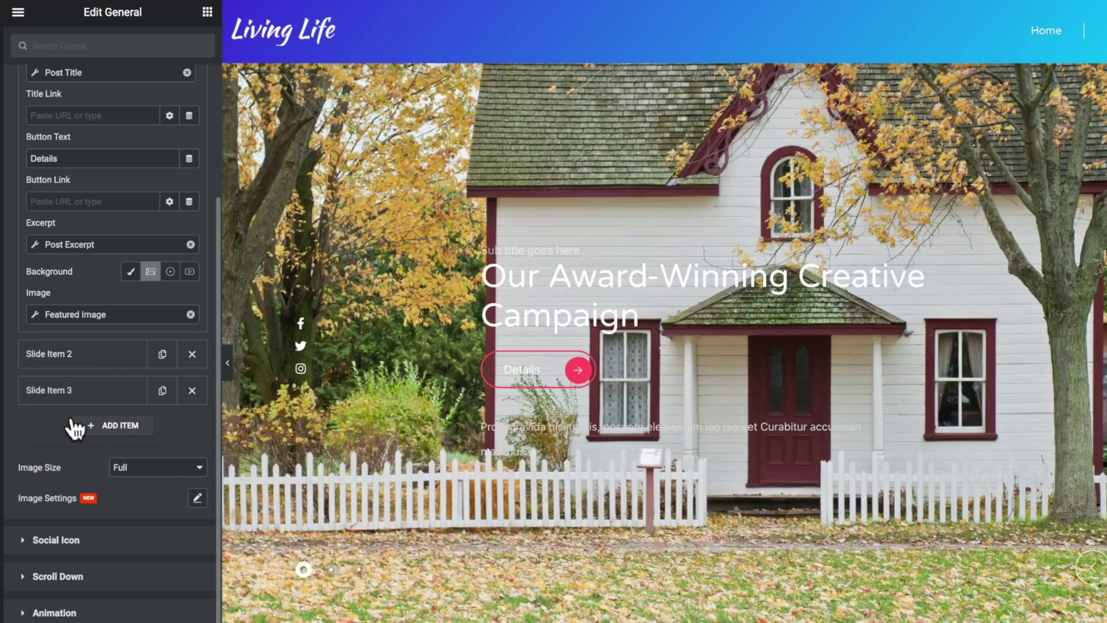
- Give the slider a Background overlay in the semi-transparent dark colour #0E070769
{"action": "scroll", "coordinate": [86, 369], "scroll_direction": "up", "scroll_amount": 4}
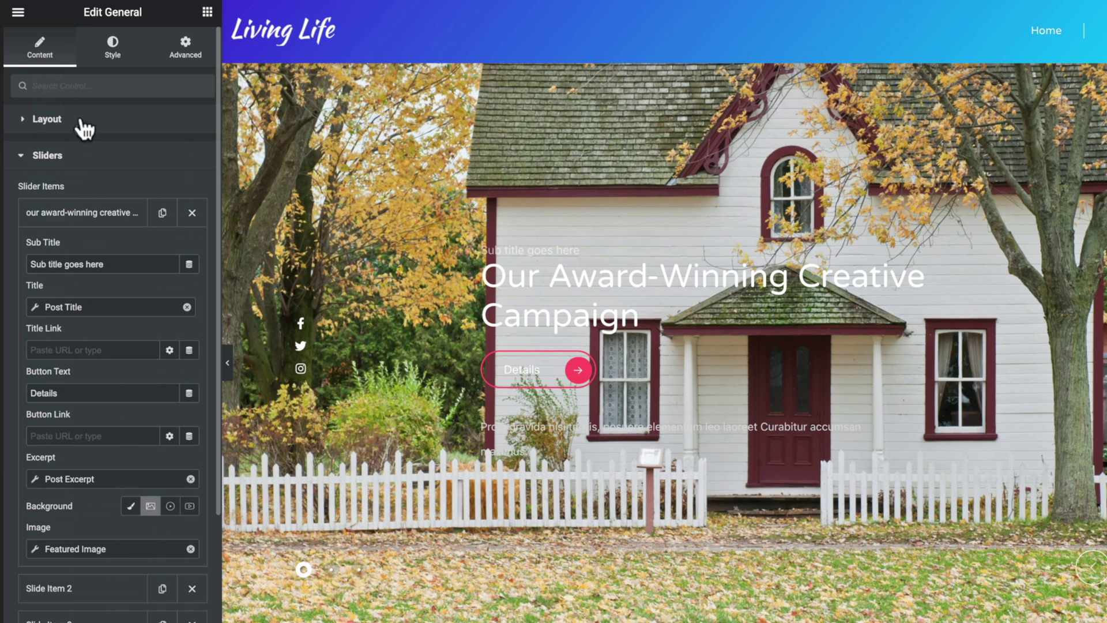
{"action": "left_click", "coordinate": [111, 61]}
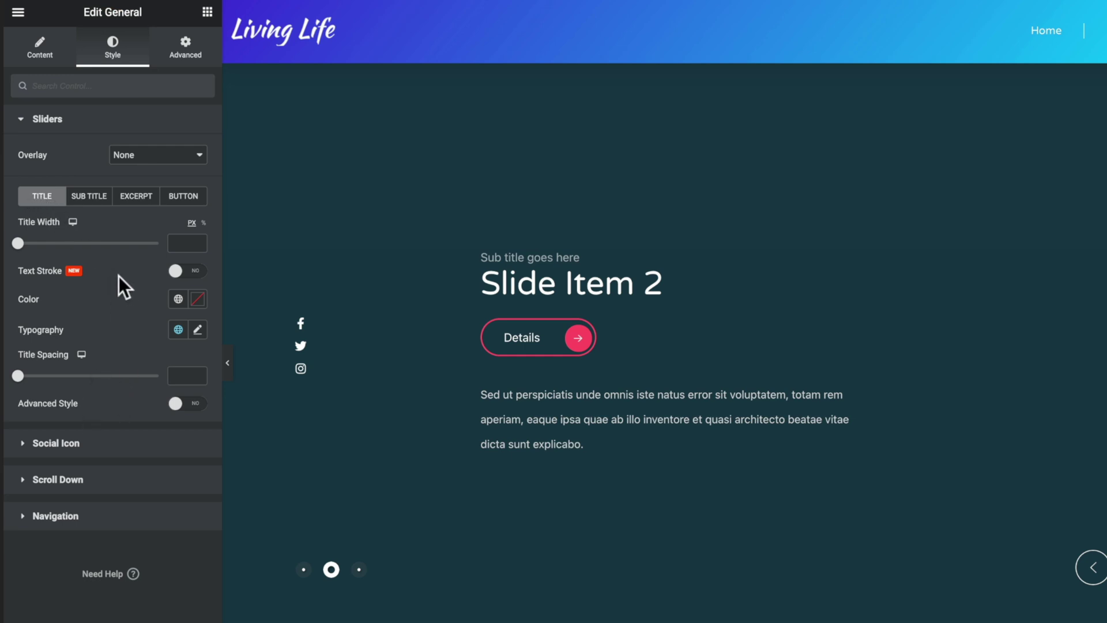
{"action": "left_click", "coordinate": [136, 157]}
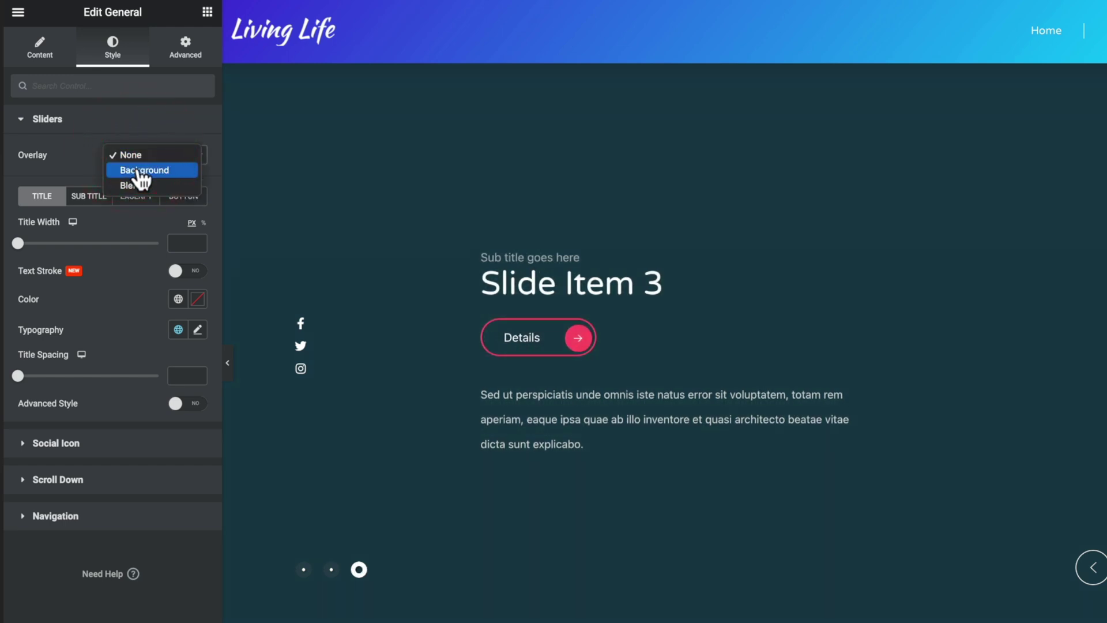
{"action": "left_click", "coordinate": [140, 170]}
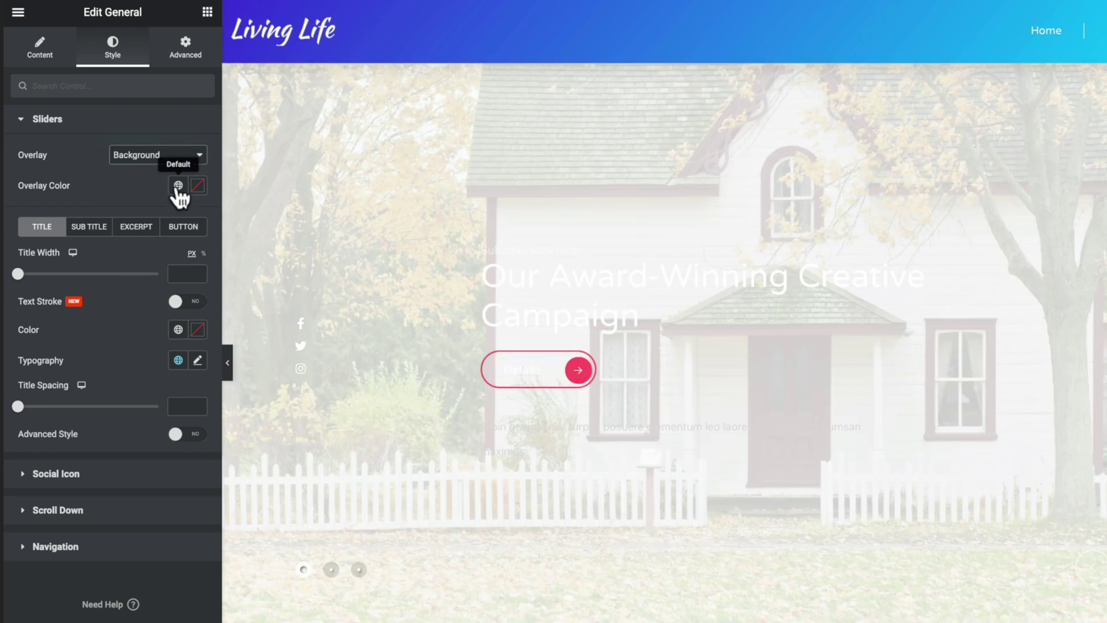
{"action": "left_click", "coordinate": [197, 189]}
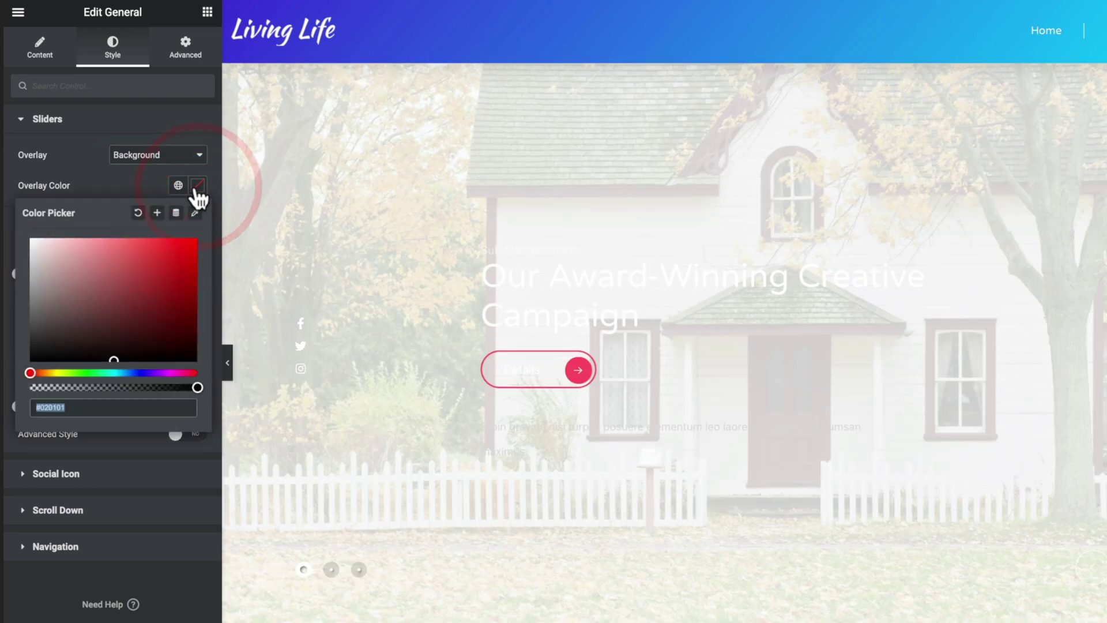
{"action": "left_click", "coordinate": [114, 353]}
{"action": "left_click", "coordinate": [111, 355]}
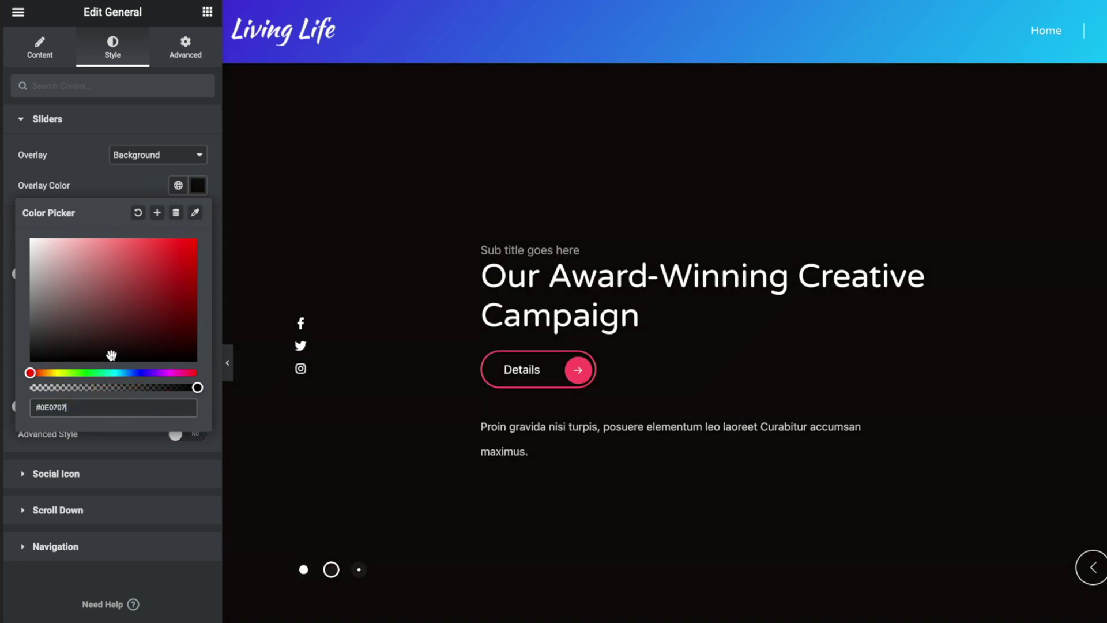
{"action": "left_click_drag", "start_coordinate": [199, 387], "coordinate": [99, 387]}
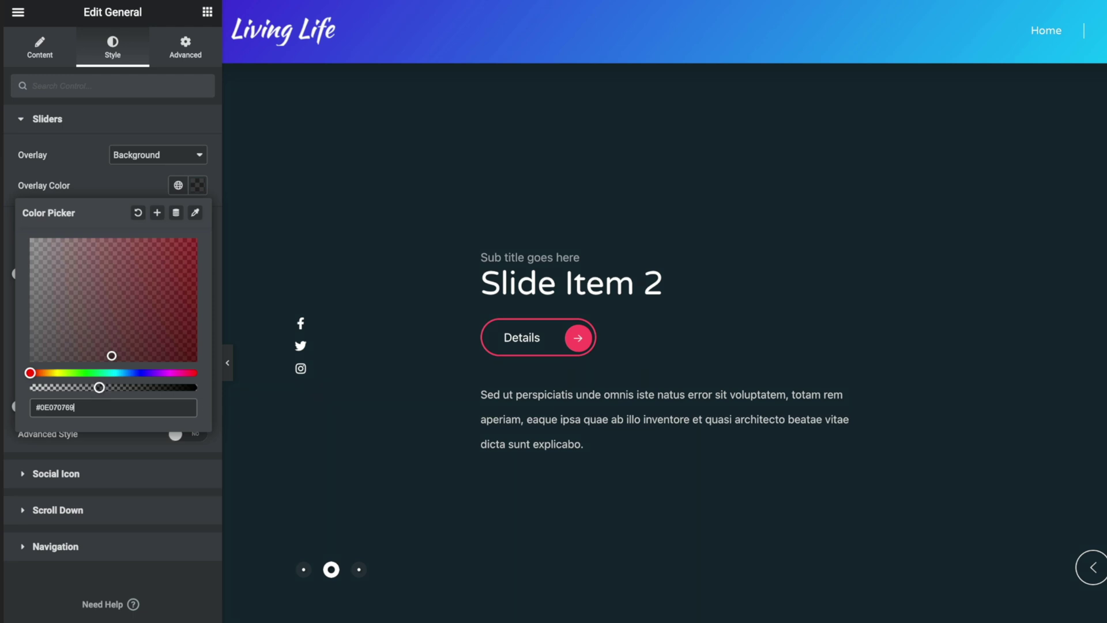
{"action": "left_click", "coordinate": [109, 178]}
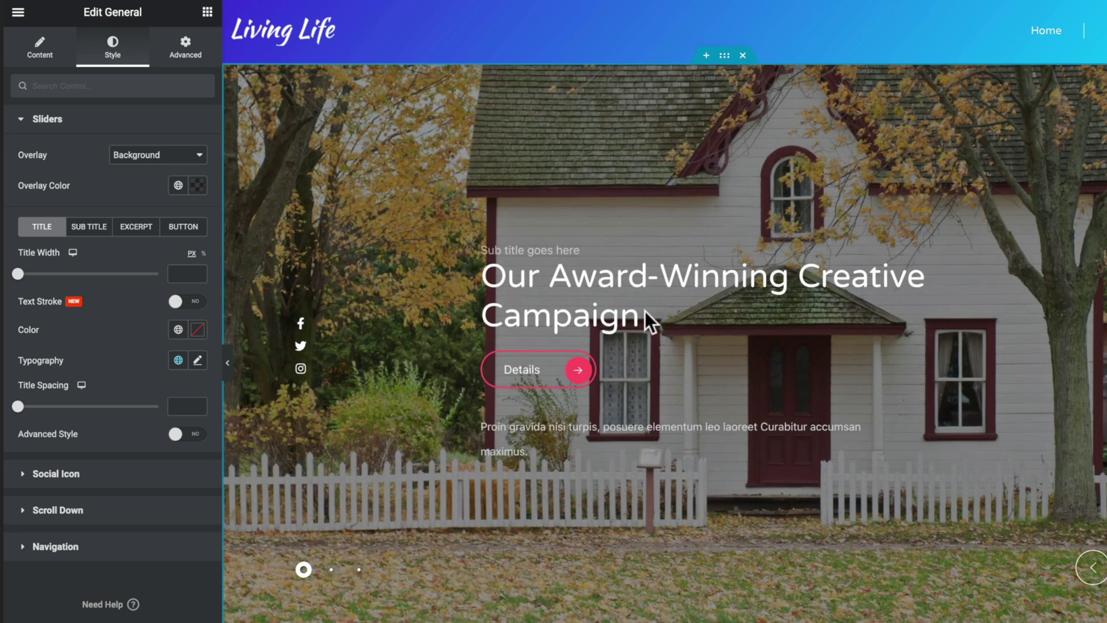
- Increase the opacity of the slider's overlay colour, setting it to #0E0707A6
{"action": "left_click", "coordinate": [191, 185]}
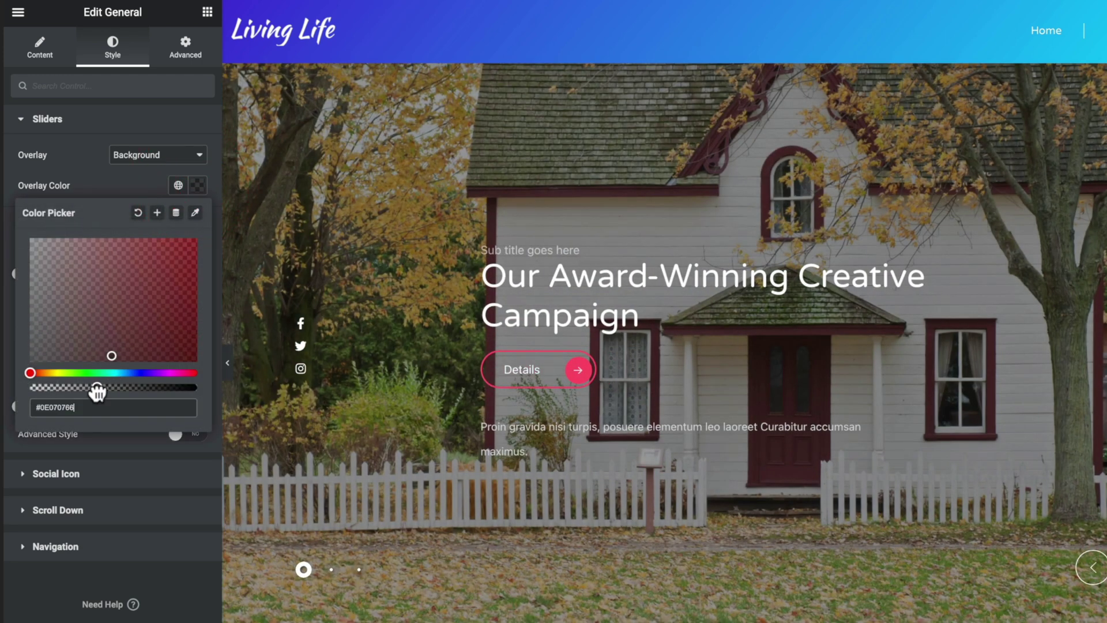
{"action": "left_click_drag", "start_coordinate": [99, 387], "coordinate": [138, 389]}
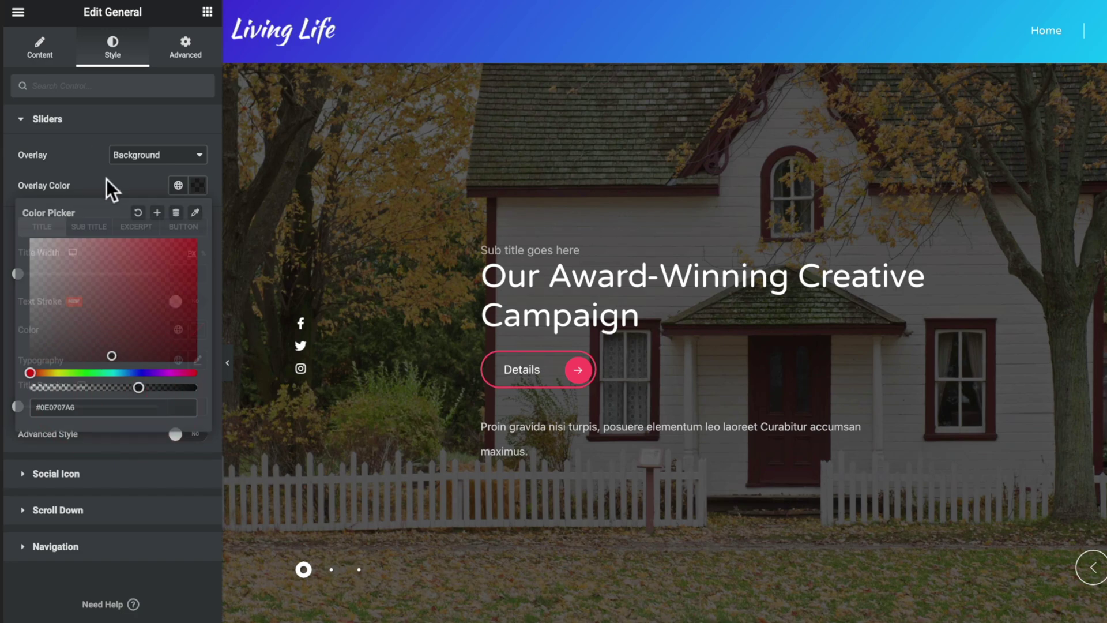
{"action": "left_click", "coordinate": [107, 179]}
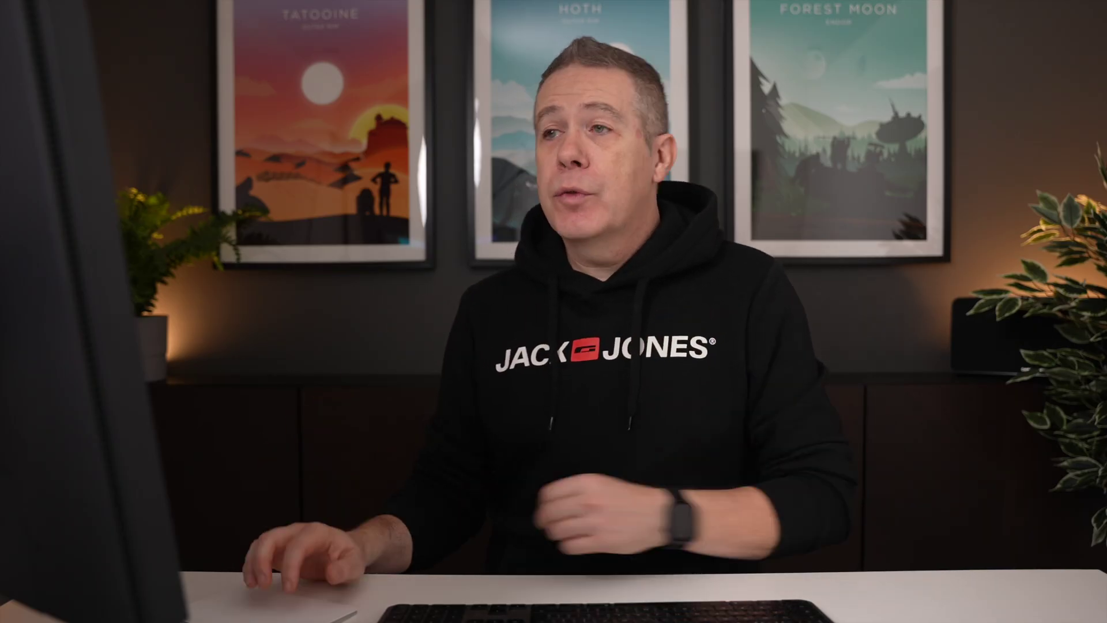